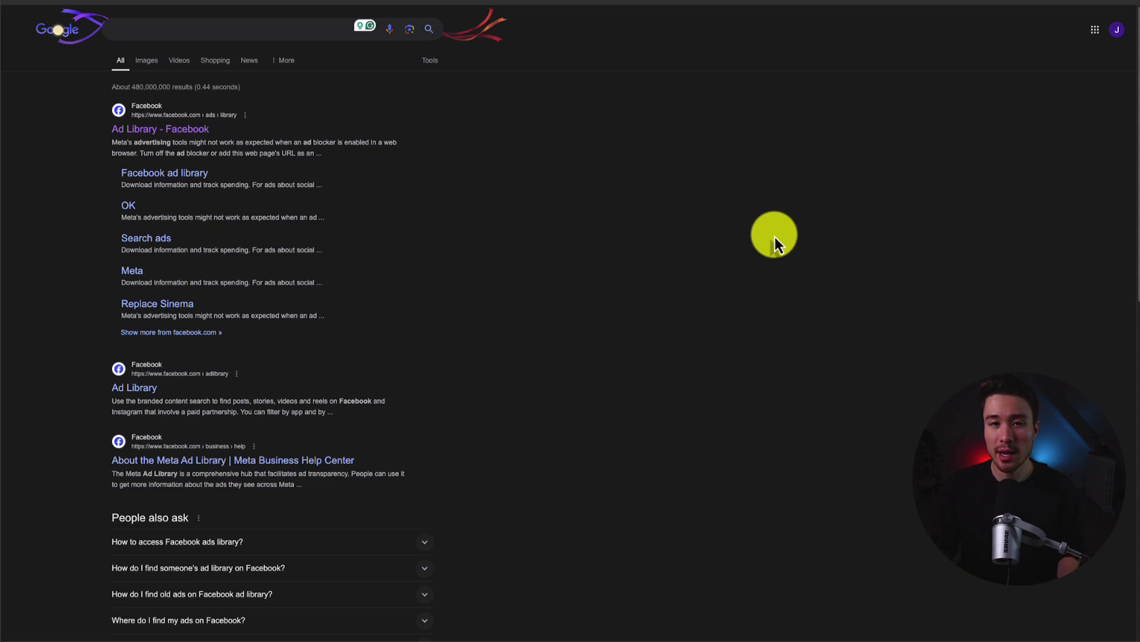
# - Open the 'Ad Library - Facebook' result from the Google search results
pyautogui.click(158, 129)
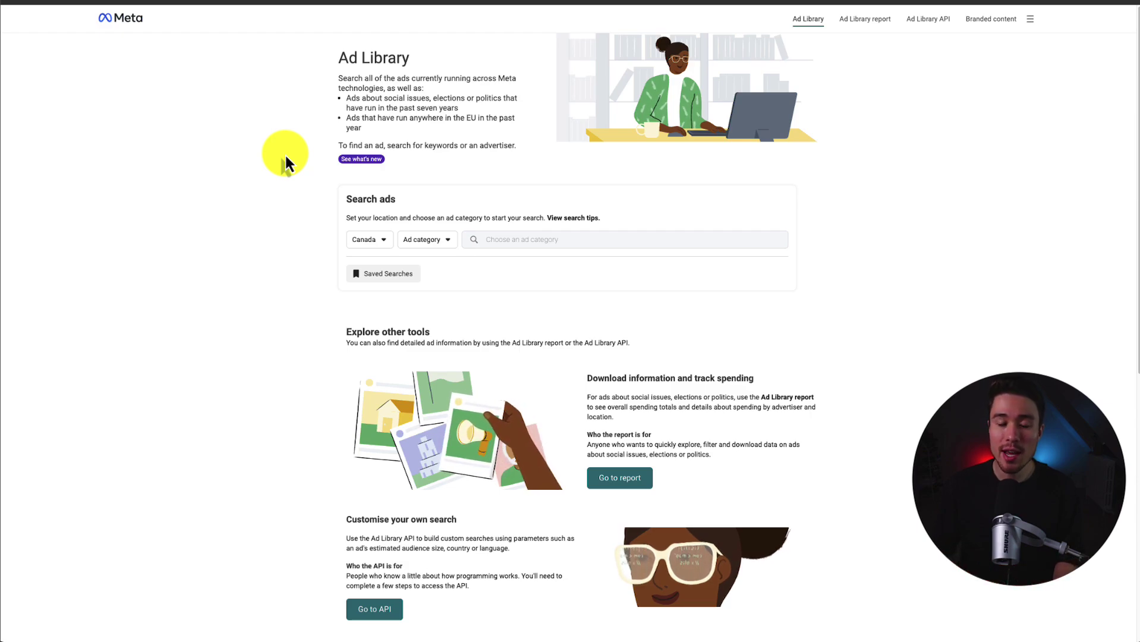
# - Zoom the page in and preview the country and ad category dropdowns, keeping Canada selected
pyautogui.hotkey('ctrl', '+')
pyautogui.hotkey('ctrl', '+')
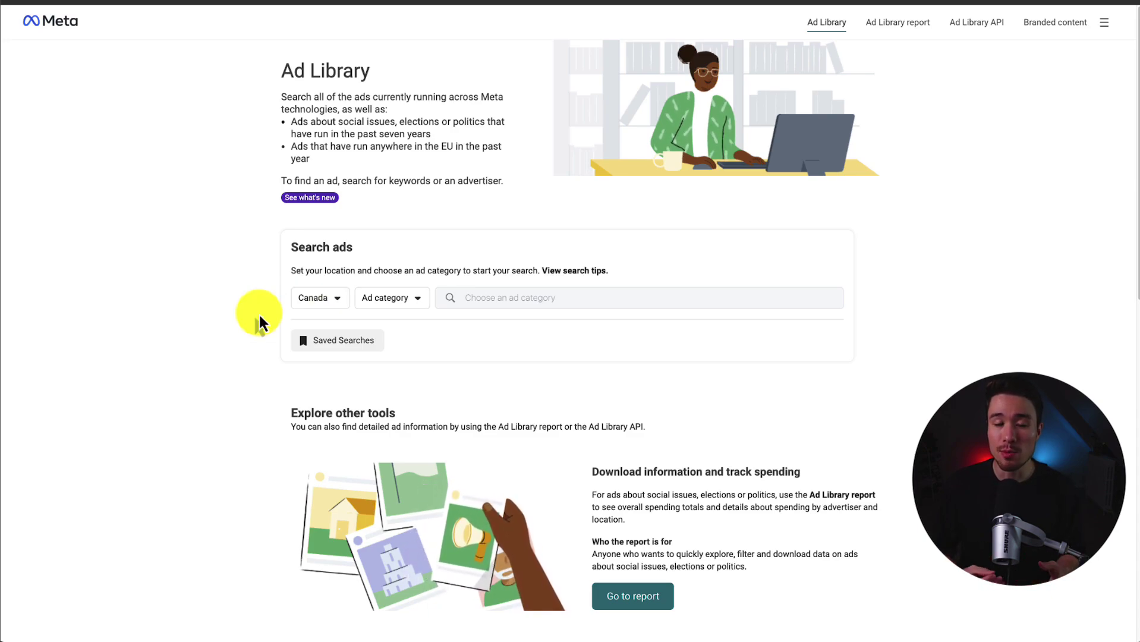
pyautogui.click(301, 299)
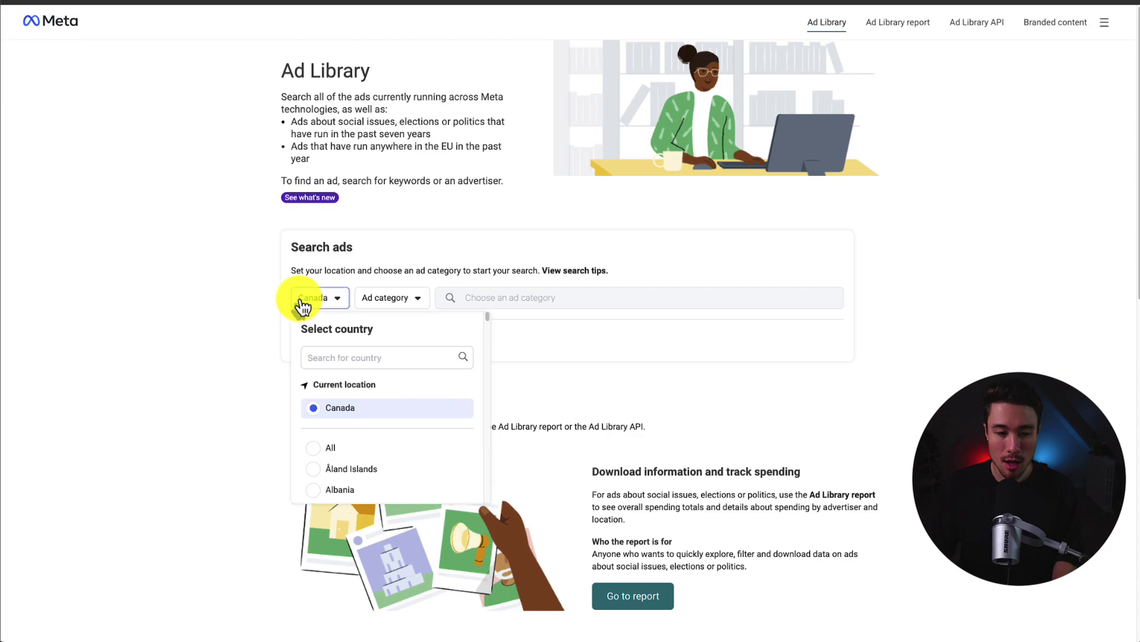
pyautogui.click(202, 345)
pyautogui.click(410, 298)
pyautogui.click(1011, 190)
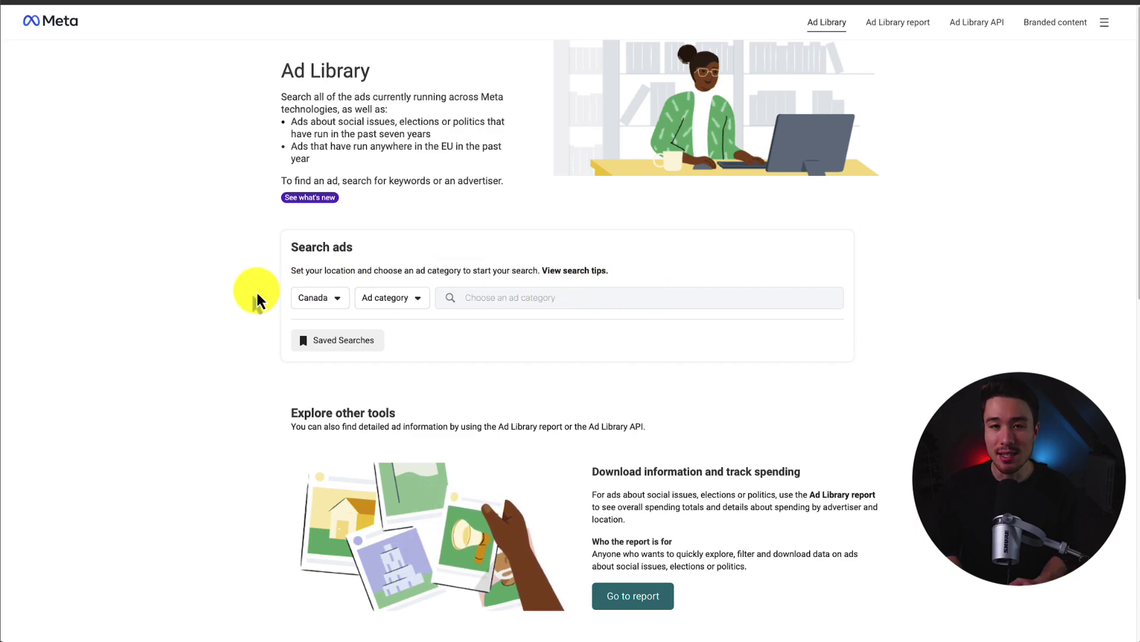
# - Set the country to United States and the ad category to All ads
pyautogui.click(312, 297)
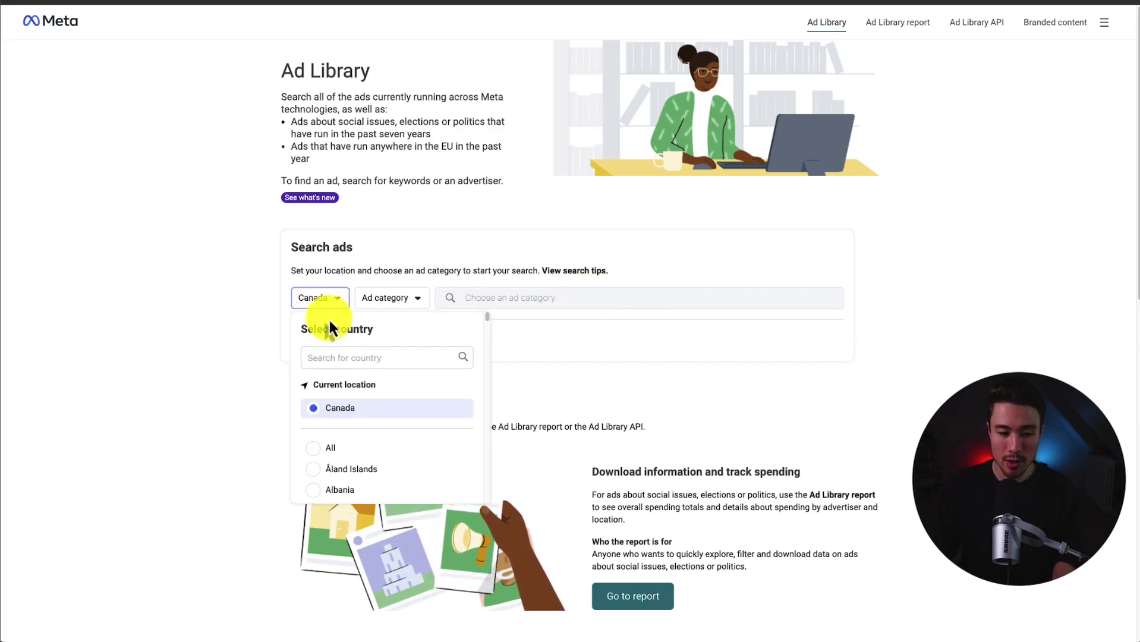
pyautogui.click(357, 364)
pyautogui.write('united')
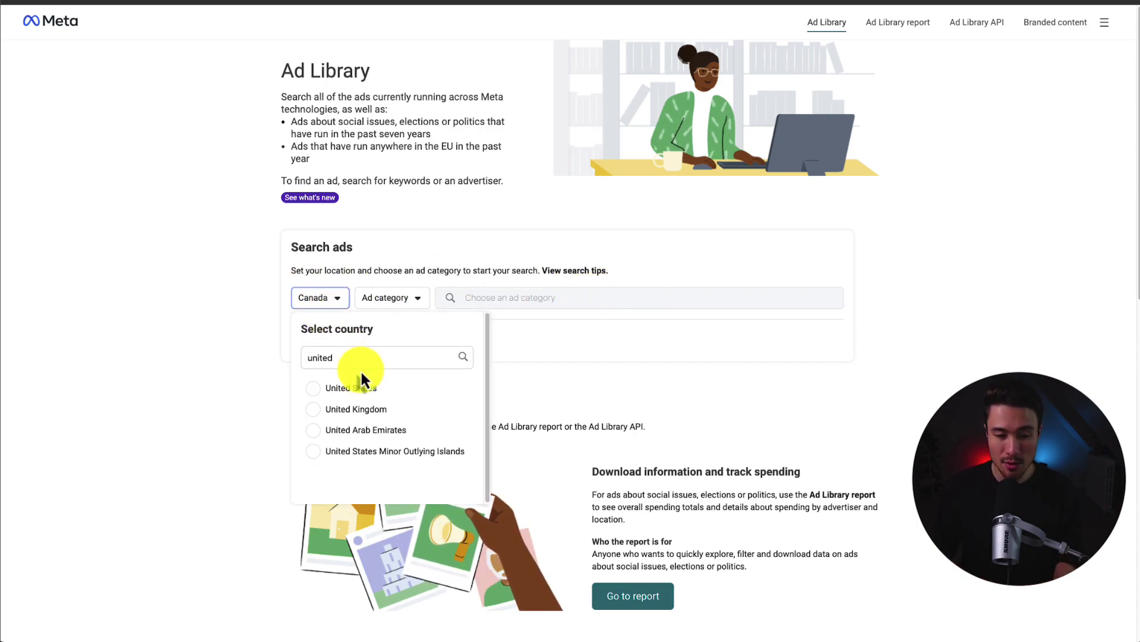
pyautogui.click(356, 387)
pyautogui.click(401, 300)
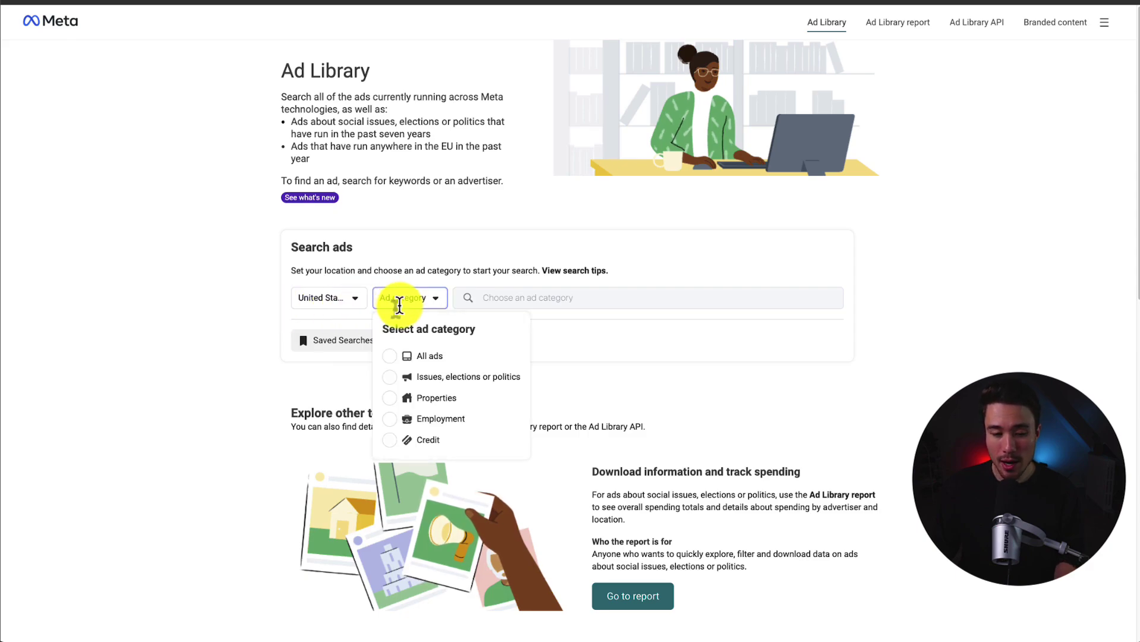
pyautogui.click(426, 357)
# - Search the ads for the keyword 'bracelet'
pyautogui.click(541, 299)
pyautogui.write('bracelet')
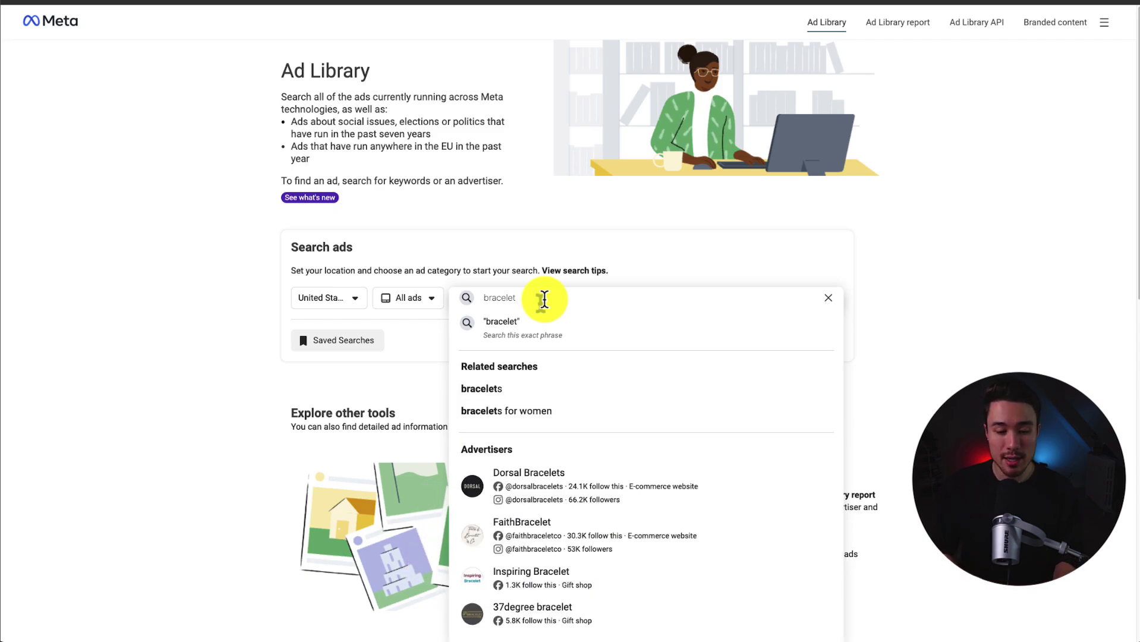
pyautogui.press('Return')
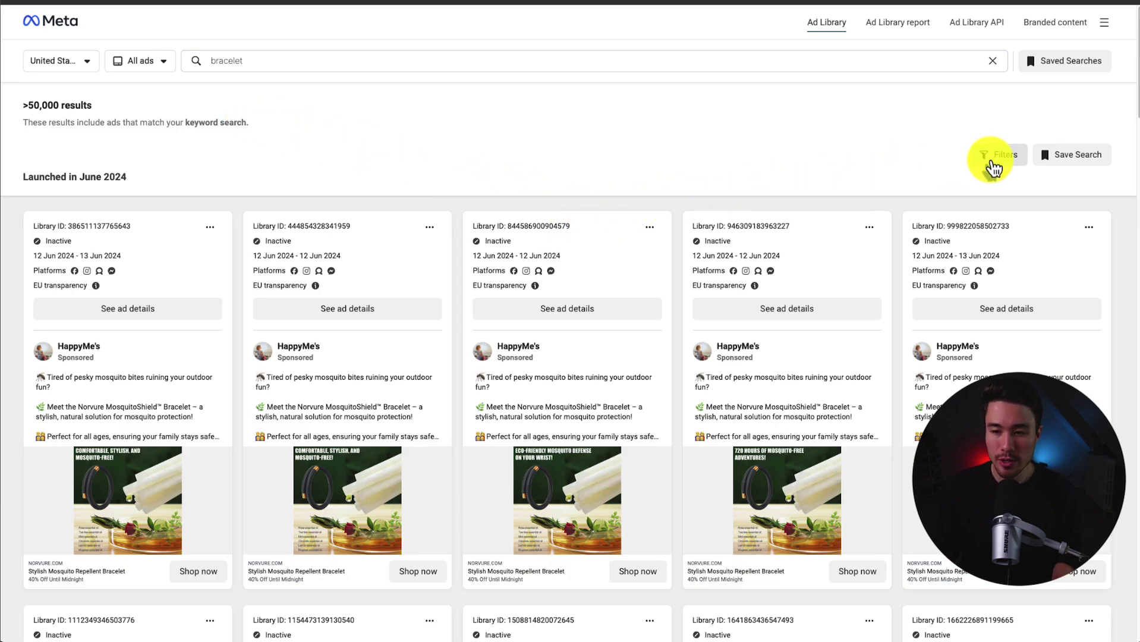
# - Filter the bracelet results to English-language, currently active ads
pyautogui.click(991, 162)
pyautogui.click(478, 152)
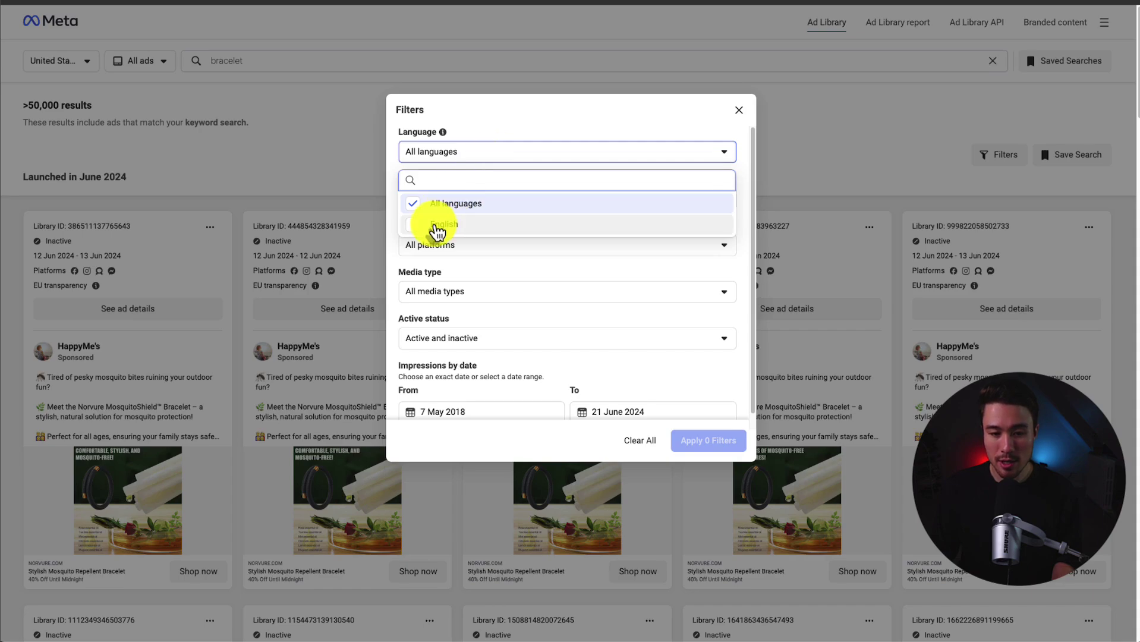
pyautogui.click(438, 224)
pyautogui.click(501, 131)
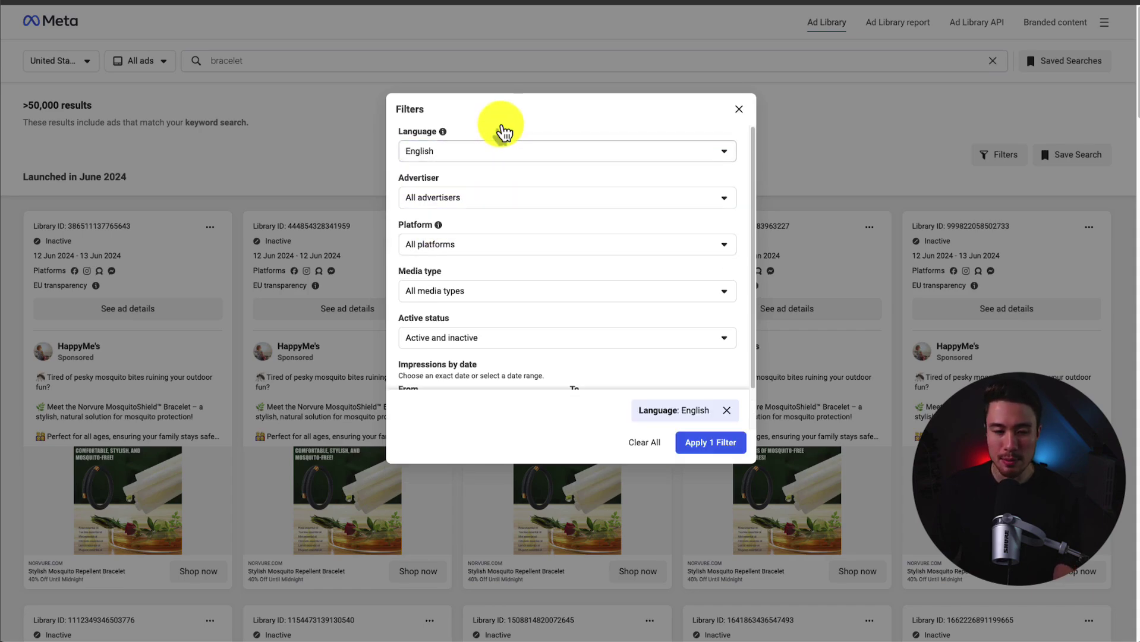
pyautogui.scroll(-1, 503, 132)
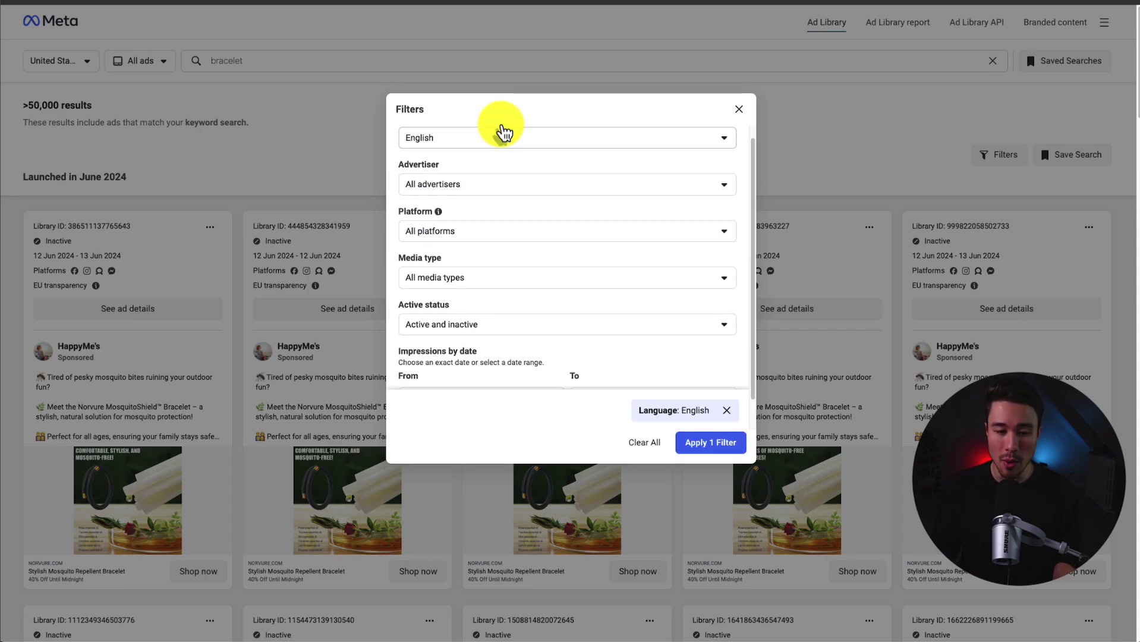
pyautogui.scroll(-2, 503, 132)
pyautogui.click(465, 294)
pyautogui.click(448, 340)
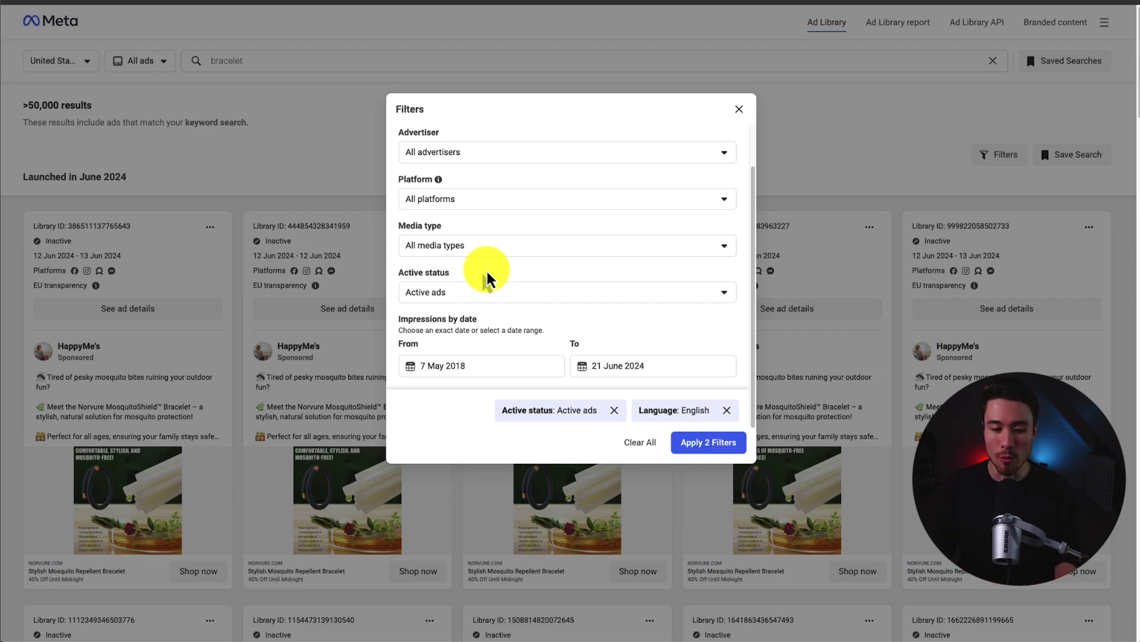
# - Set the impressions start date to 1 April 2024 and apply the three filters
pyautogui.scroll(-2, 476, 291)
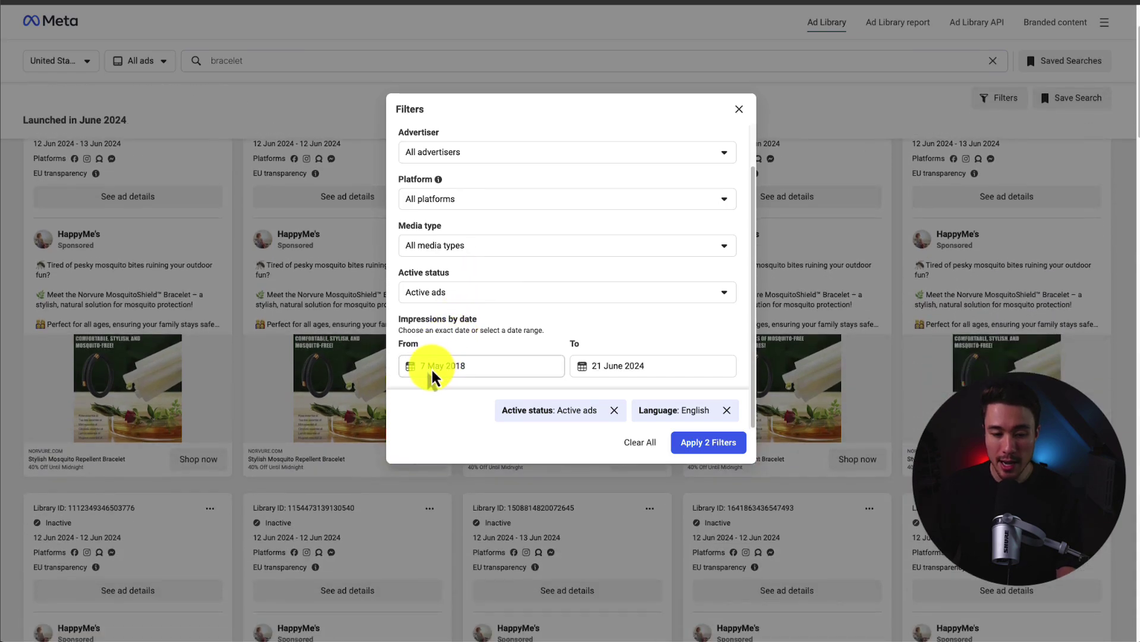
pyautogui.click(433, 369)
pyautogui.click(536, 392)
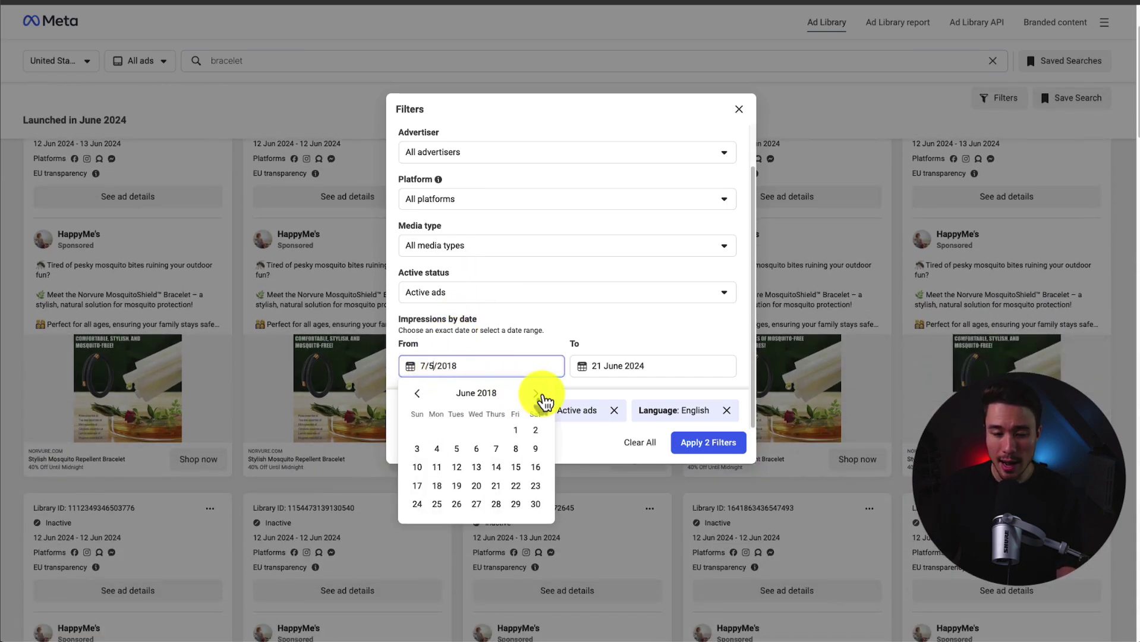
pyautogui.click(536, 392)
pyautogui.click(536, 393)
pyautogui.click(482, 366)
pyautogui.press('BackSpace')
pyautogui.press('BackSpace')
pyautogui.press('BackSpace')
pyautogui.write('024')
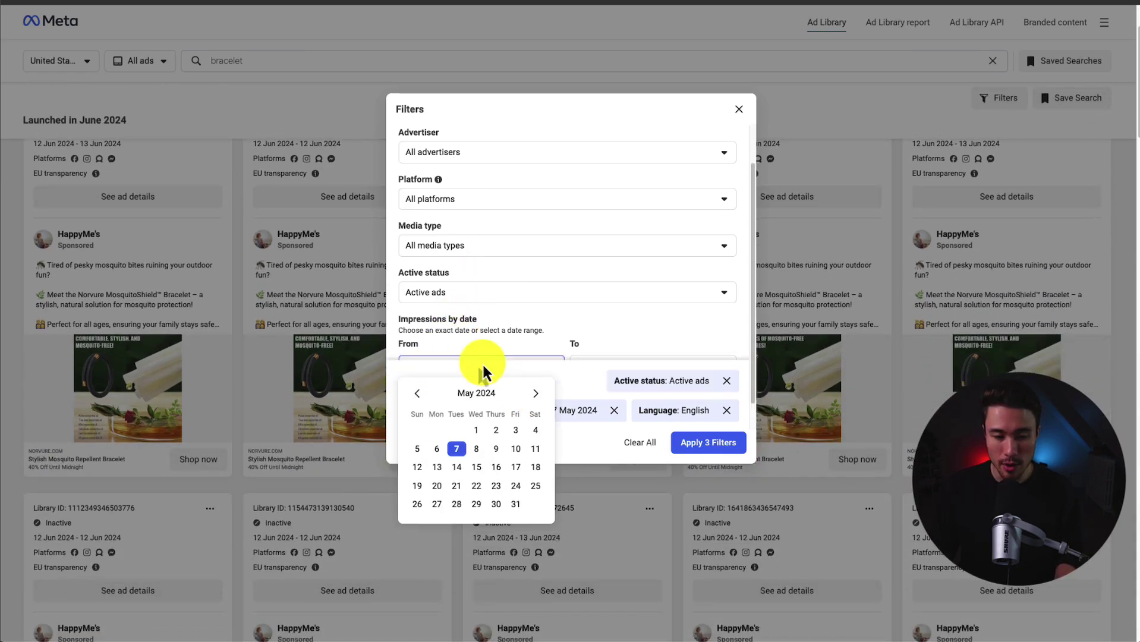
pyautogui.click(475, 431)
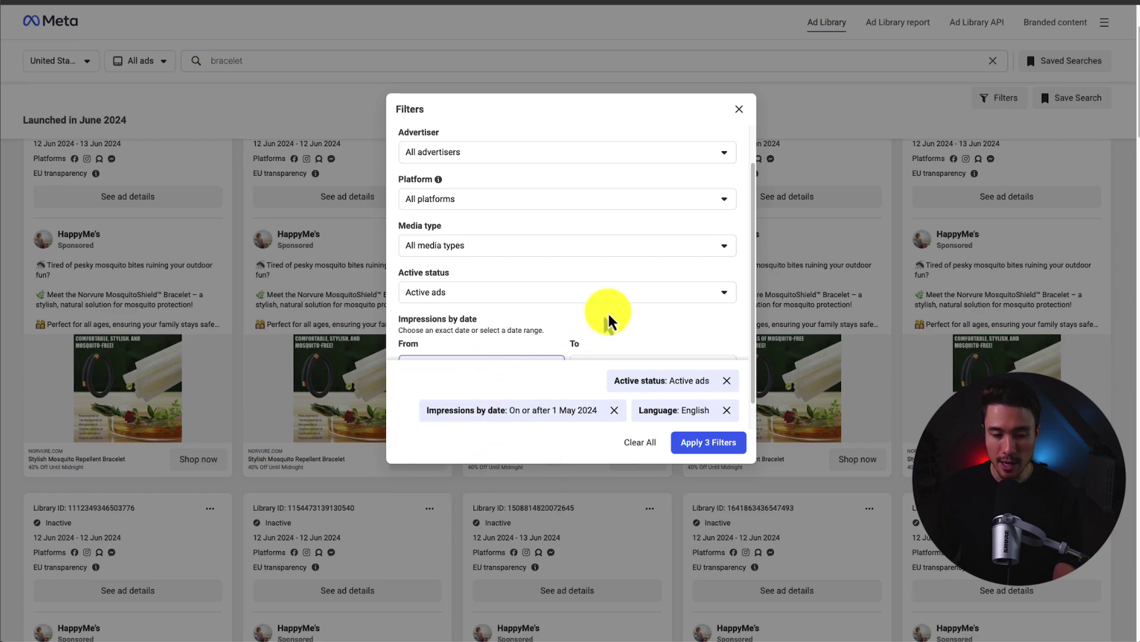
pyautogui.scroll(-1, 610, 297)
pyautogui.click(487, 336)
pyautogui.click(415, 361)
pyautogui.click(436, 404)
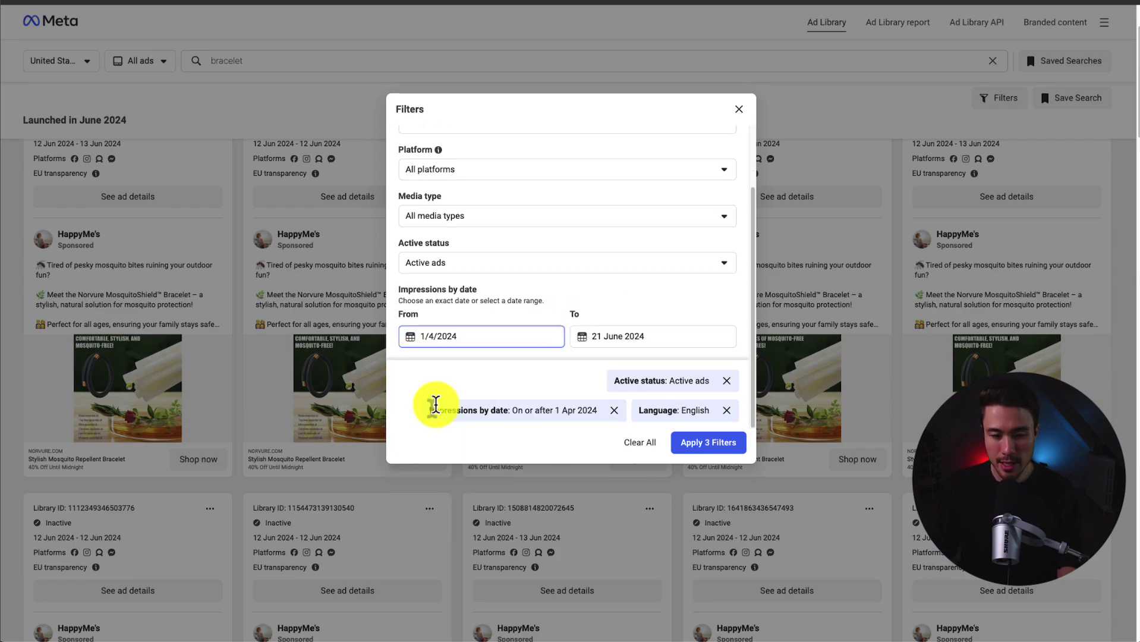
pyautogui.click(701, 445)
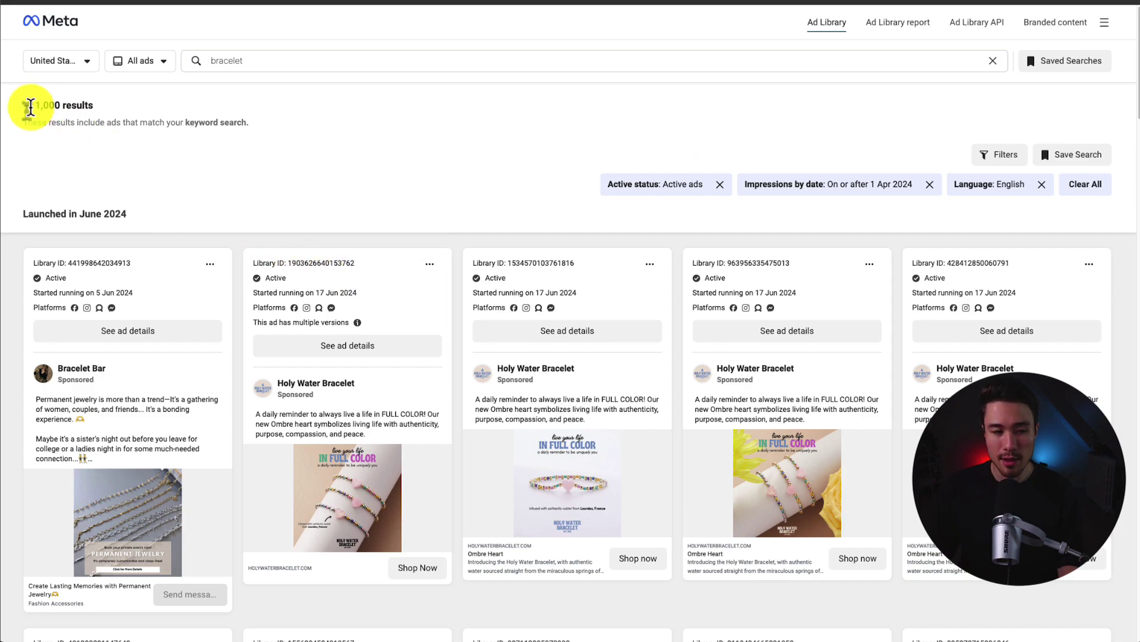
pyautogui.moveTo(29, 105); pyautogui.dragTo(84, 105)
pyautogui.scroll(-1, 222, 220)
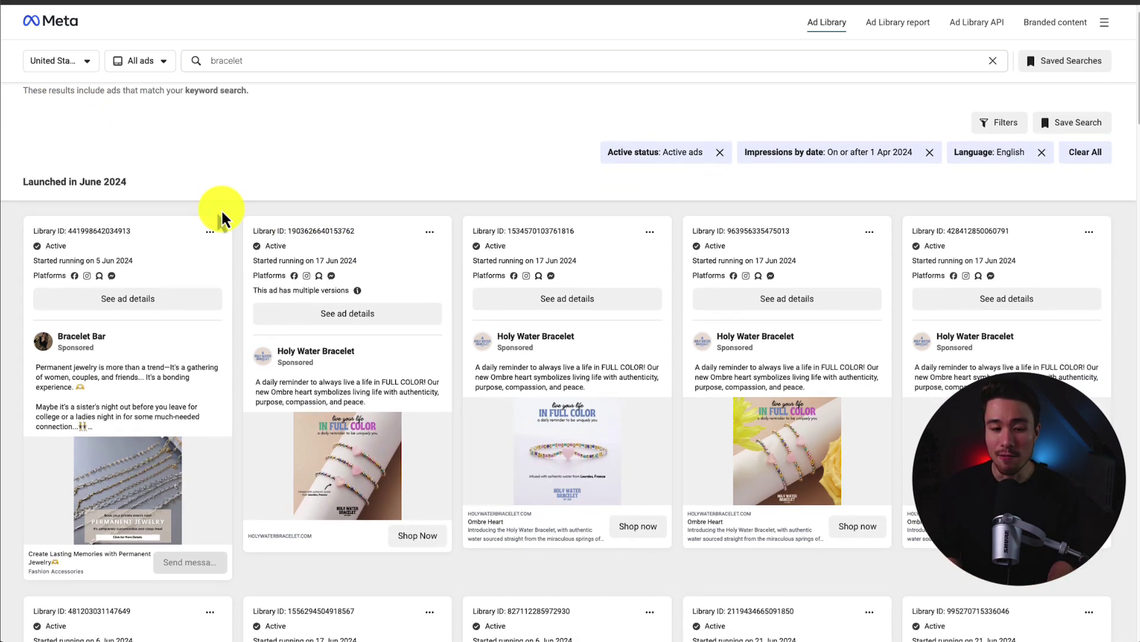
pyautogui.scroll(1, 763, 359)
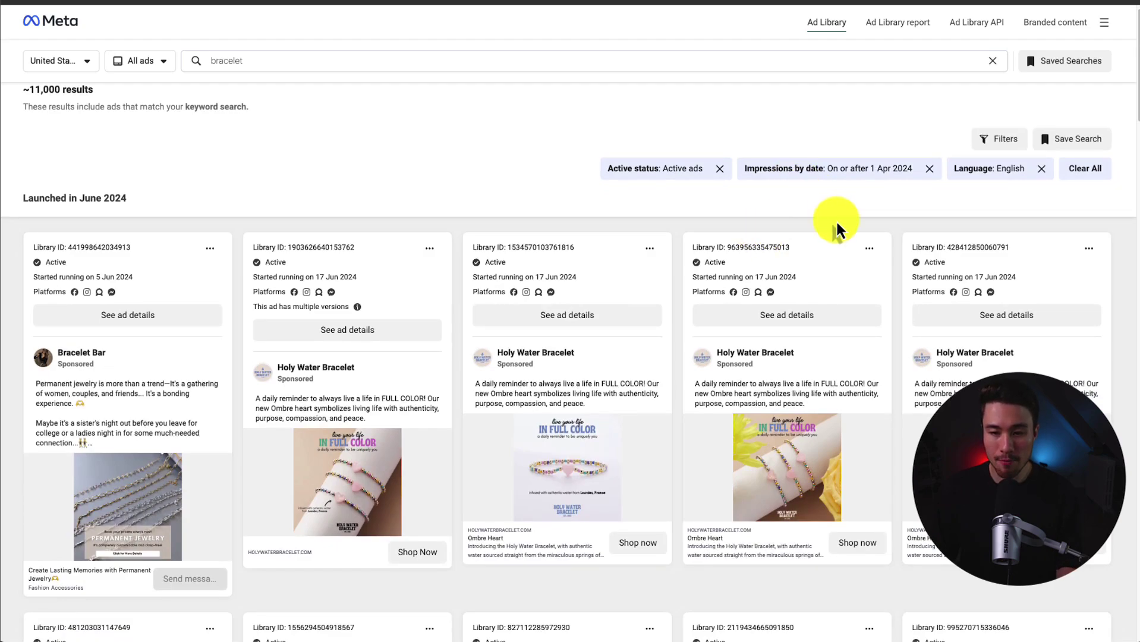
pyautogui.scroll(-1, 838, 229)
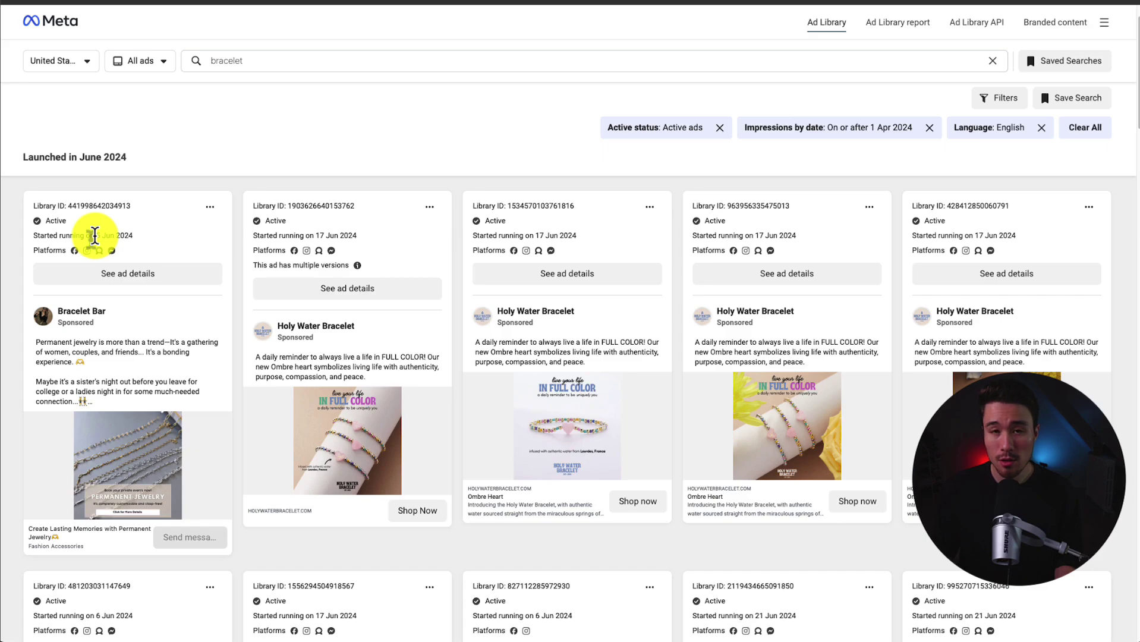
pyautogui.scroll(-1, 94, 235)
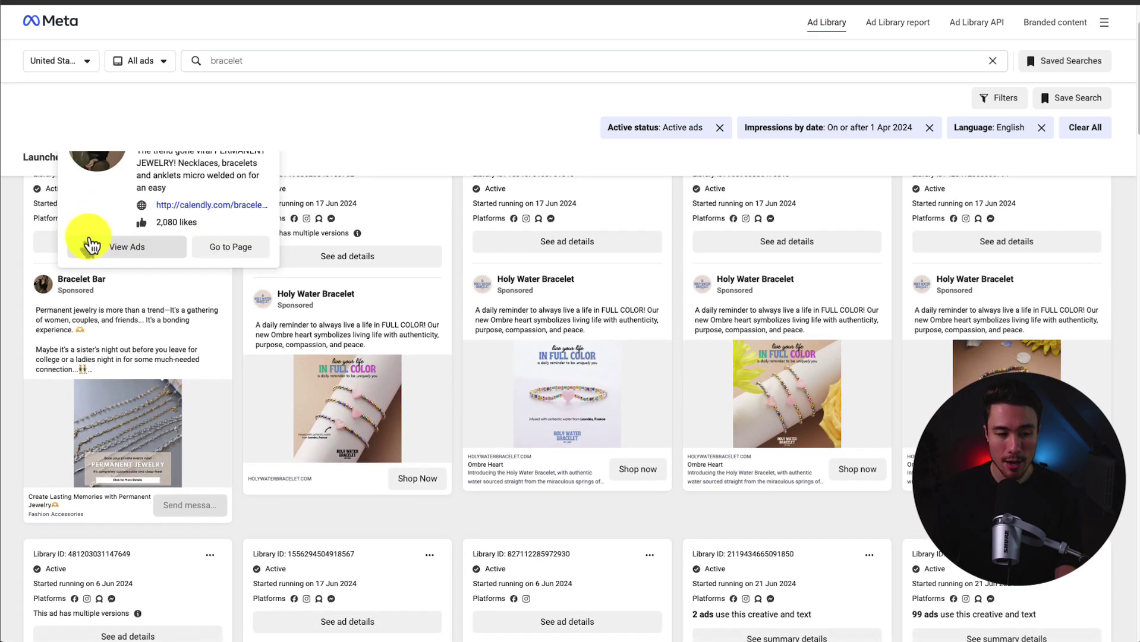
pyautogui.click(62, 248)
pyautogui.scroll(-2, 91, 241)
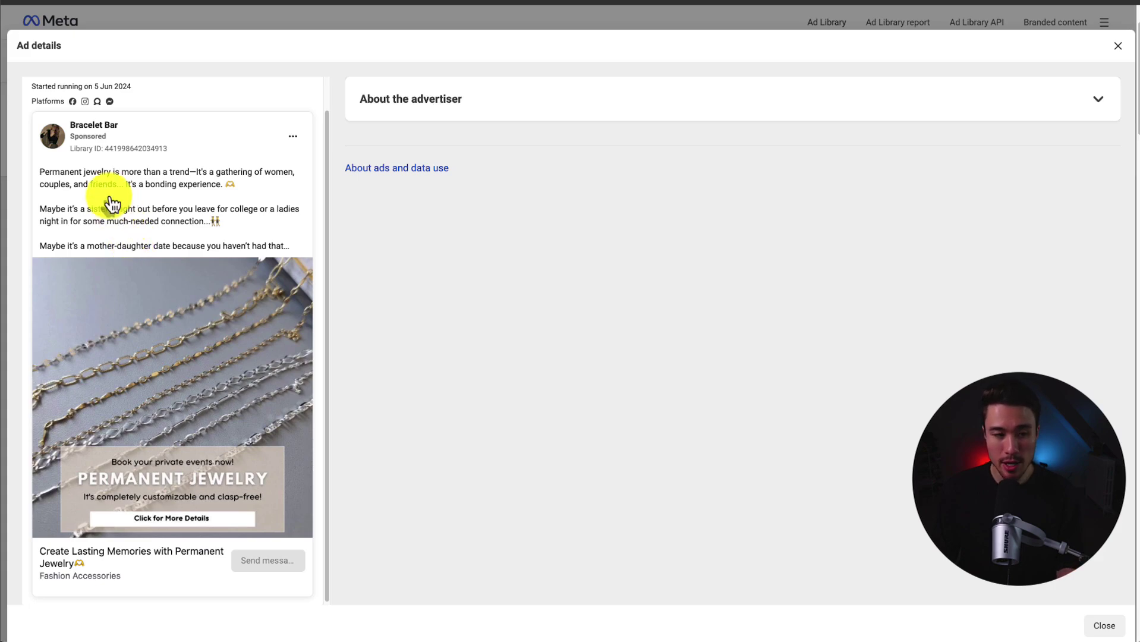
pyautogui.moveTo(92, 170); pyautogui.dragTo(220, 238)
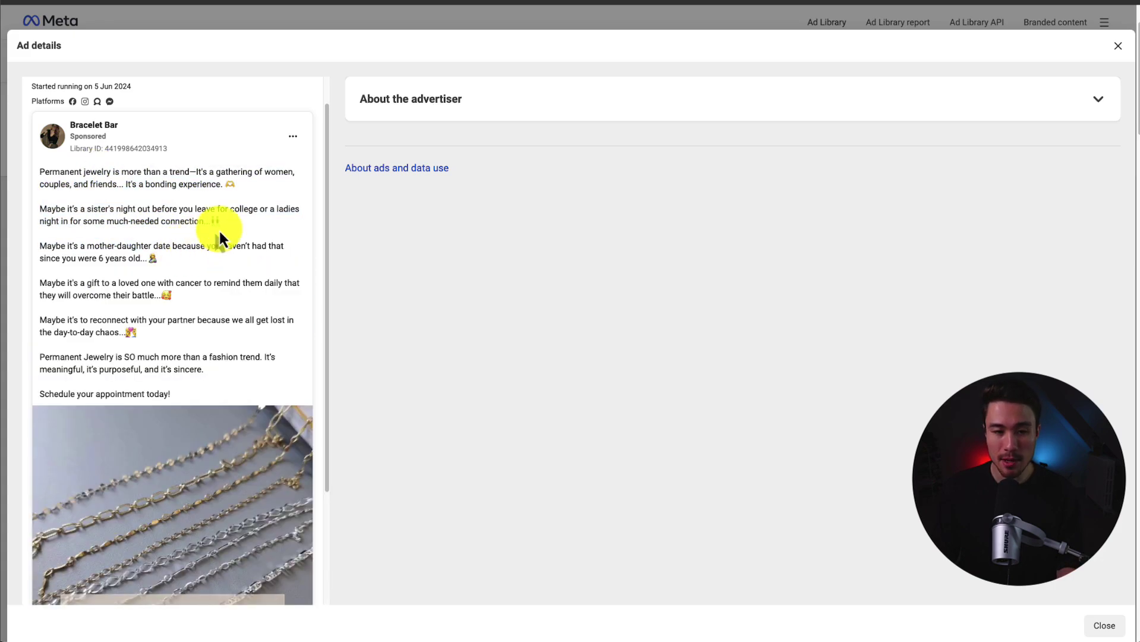
pyautogui.click(466, 110)
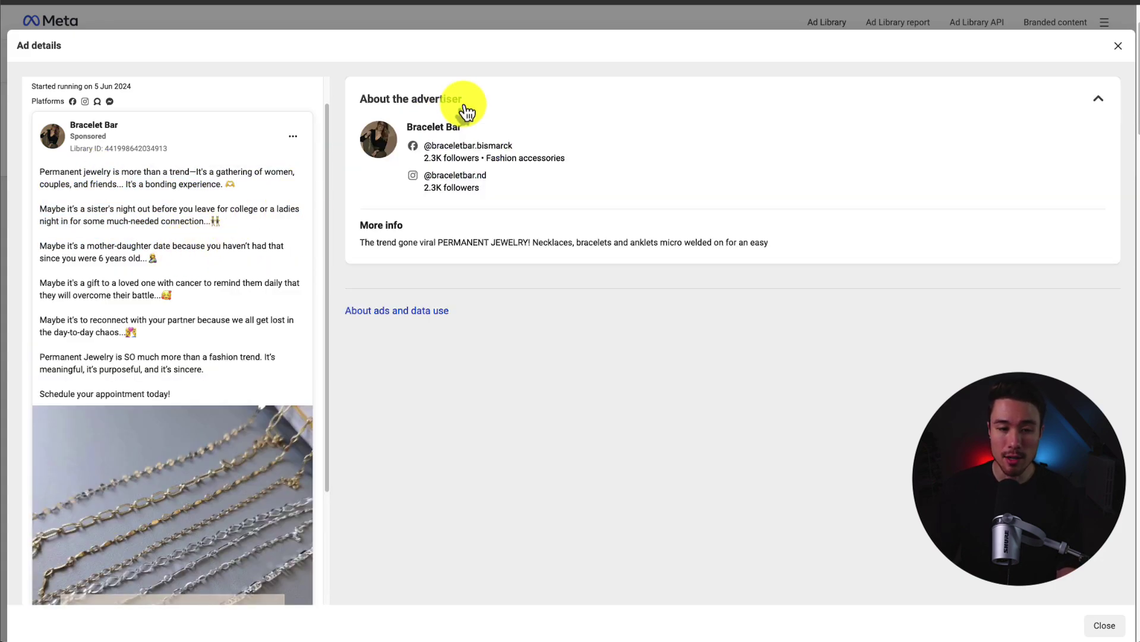
pyautogui.scroll(-3, 230, 281)
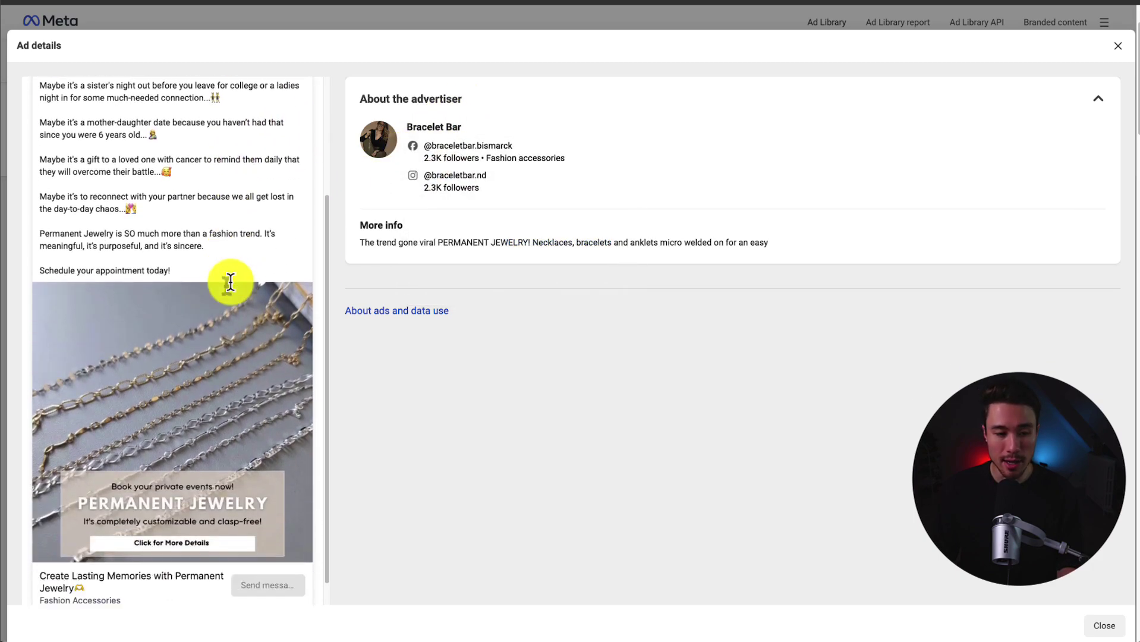
pyautogui.moveTo(161, 233); pyautogui.dragTo(193, 246)
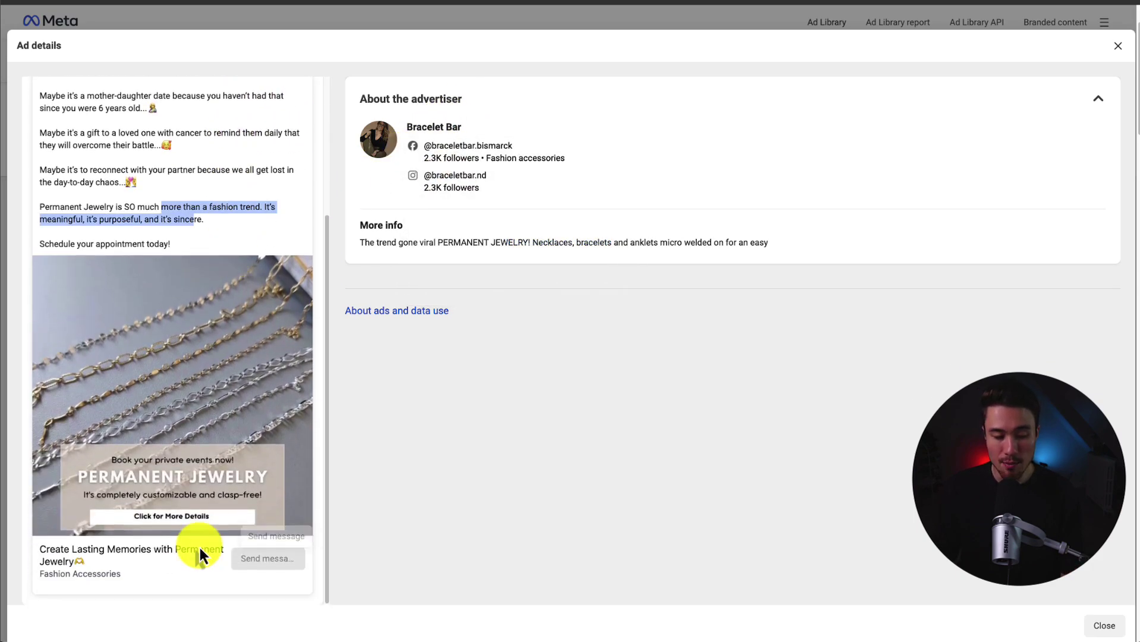
pyautogui.click(1117, 48)
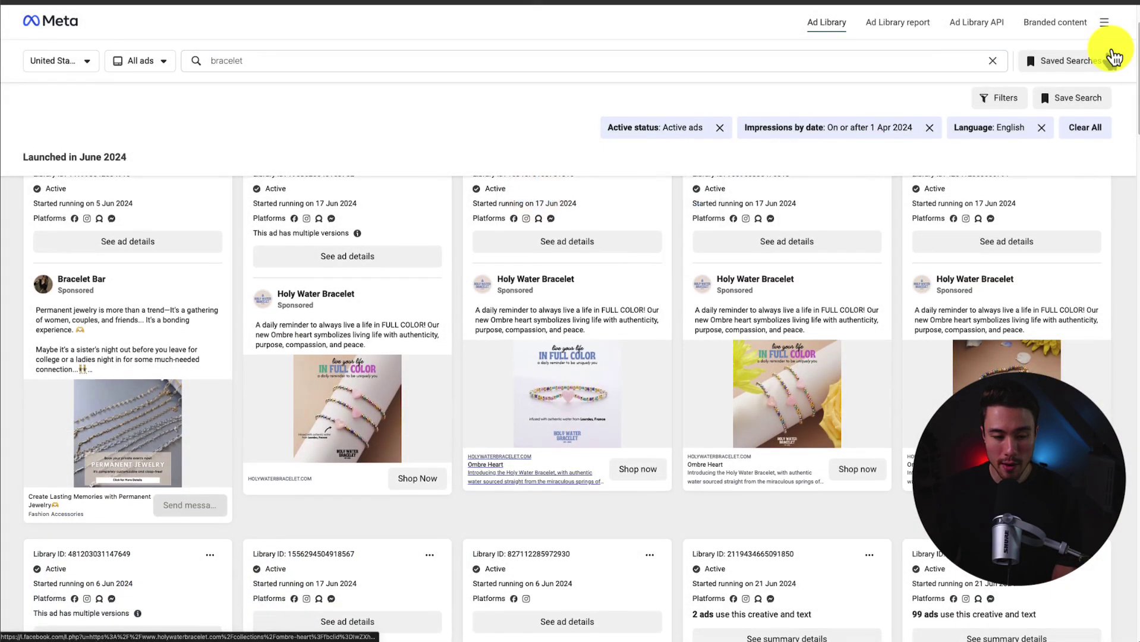
pyautogui.click(367, 257)
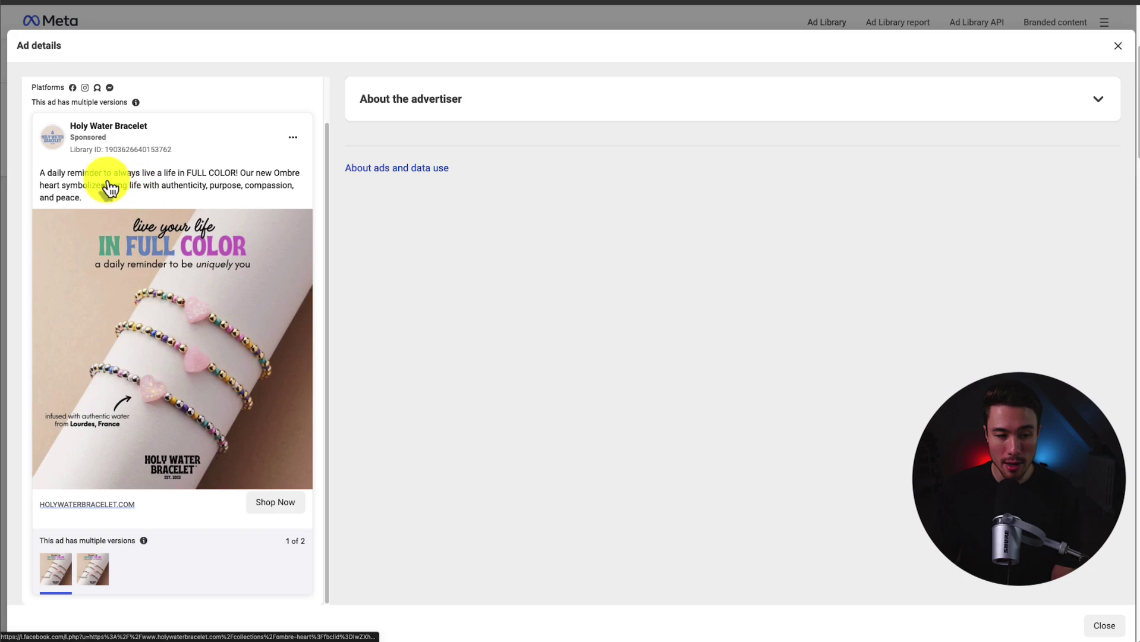
pyautogui.press('Escape')
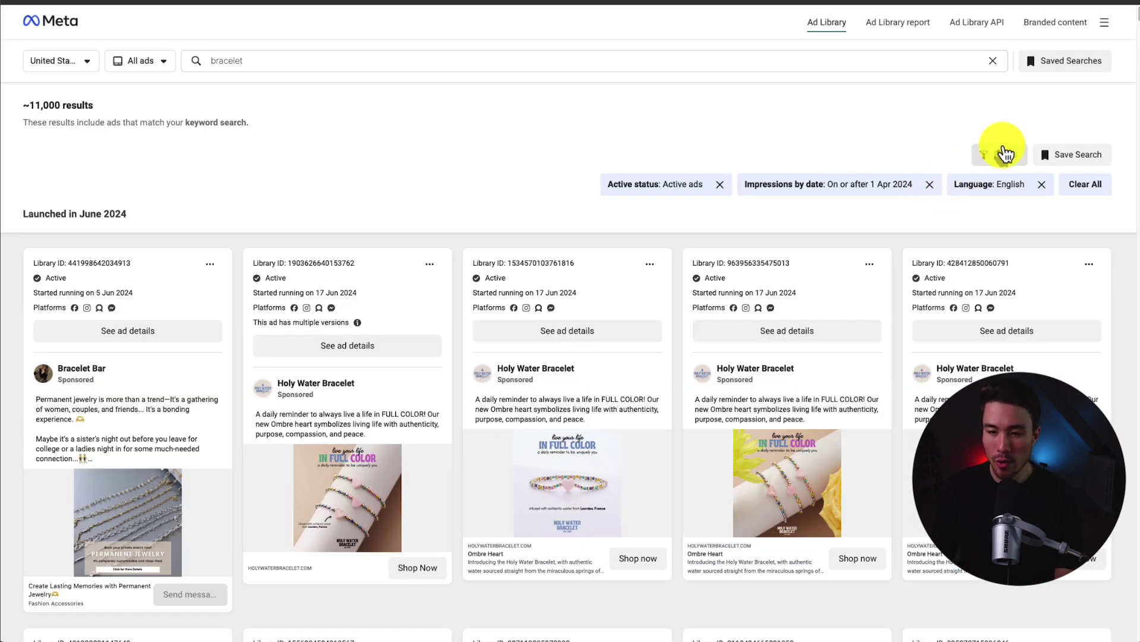
# - Set the impressions end date to 1 June 2024 and apply the filter
pyautogui.click(998, 155)
pyautogui.scroll(-2, 687, 280)
pyautogui.click(606, 336)
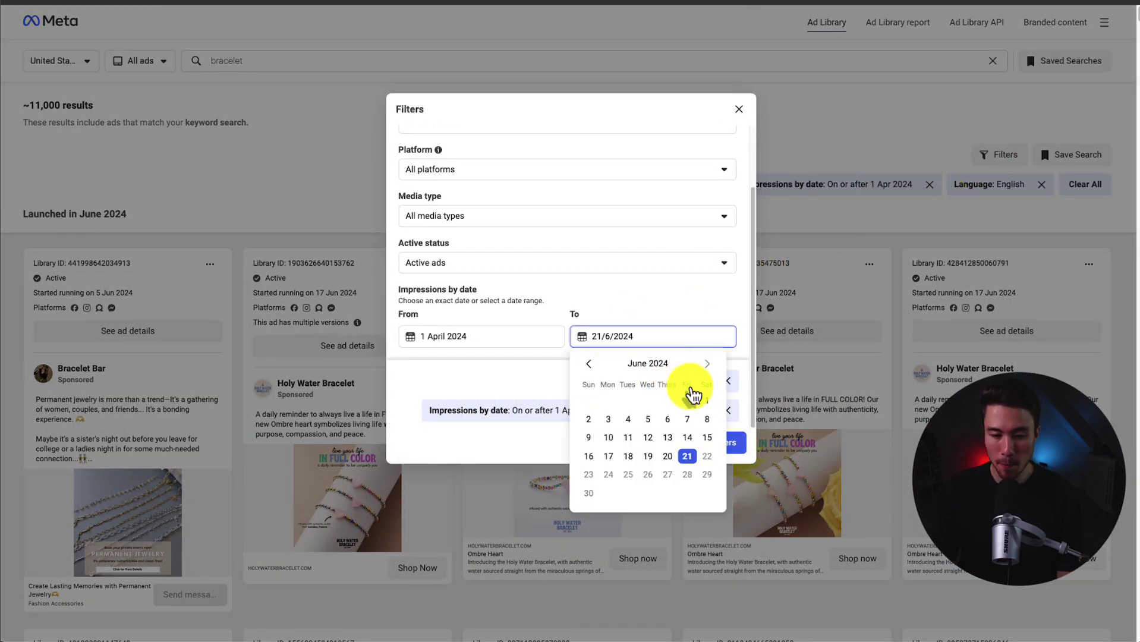
pyautogui.click(718, 396)
pyautogui.click(706, 443)
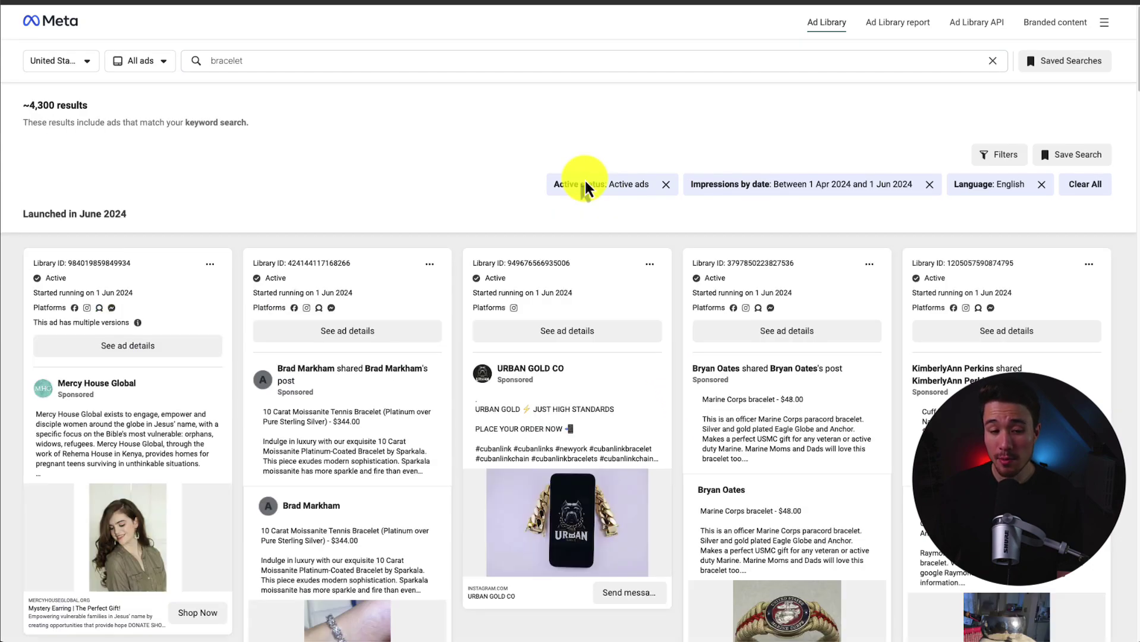
# - Open the Pura Vida ad's details, expand About the advertiser, and highlight its 2.1M followers
pyautogui.scroll(-10, 485, 264)
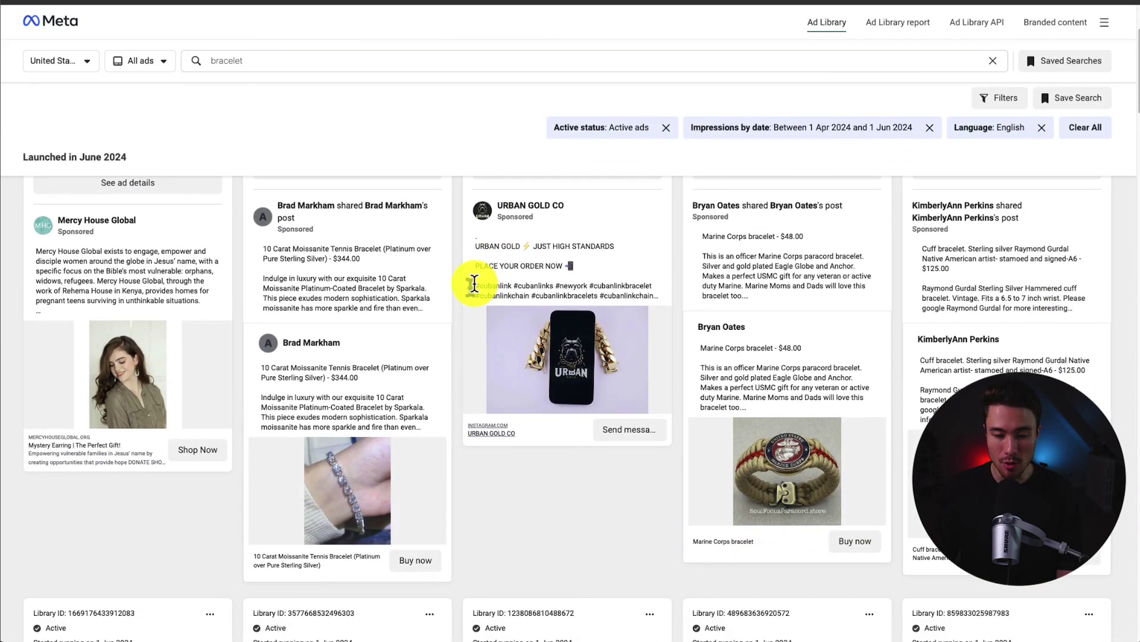
pyautogui.scroll(1, 942, 158)
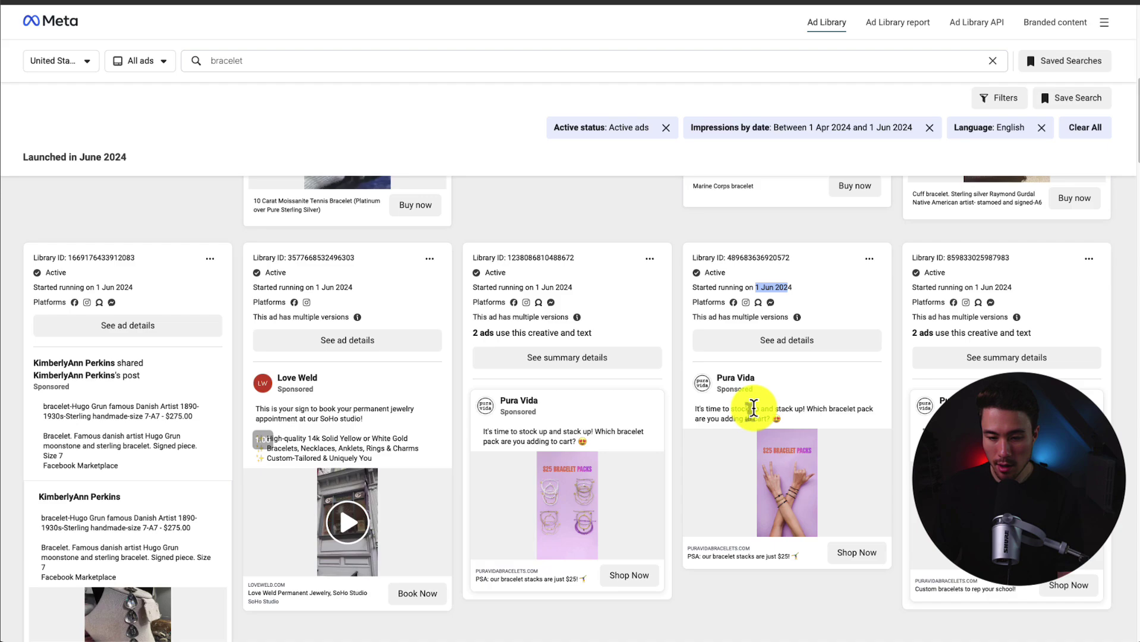
pyautogui.click(779, 340)
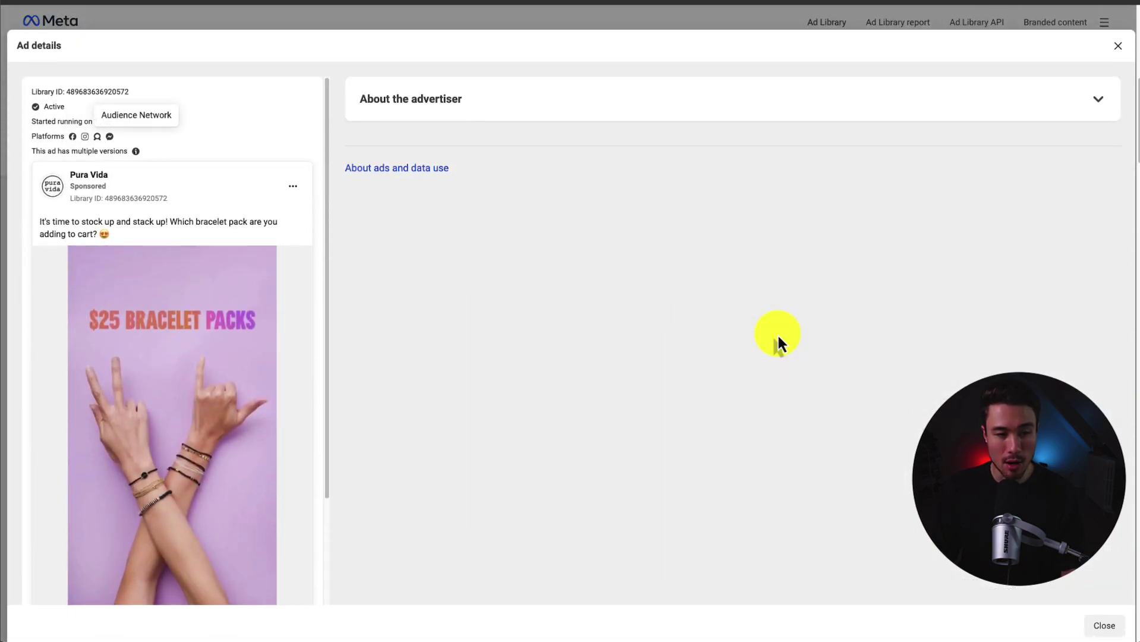
pyautogui.click(542, 103)
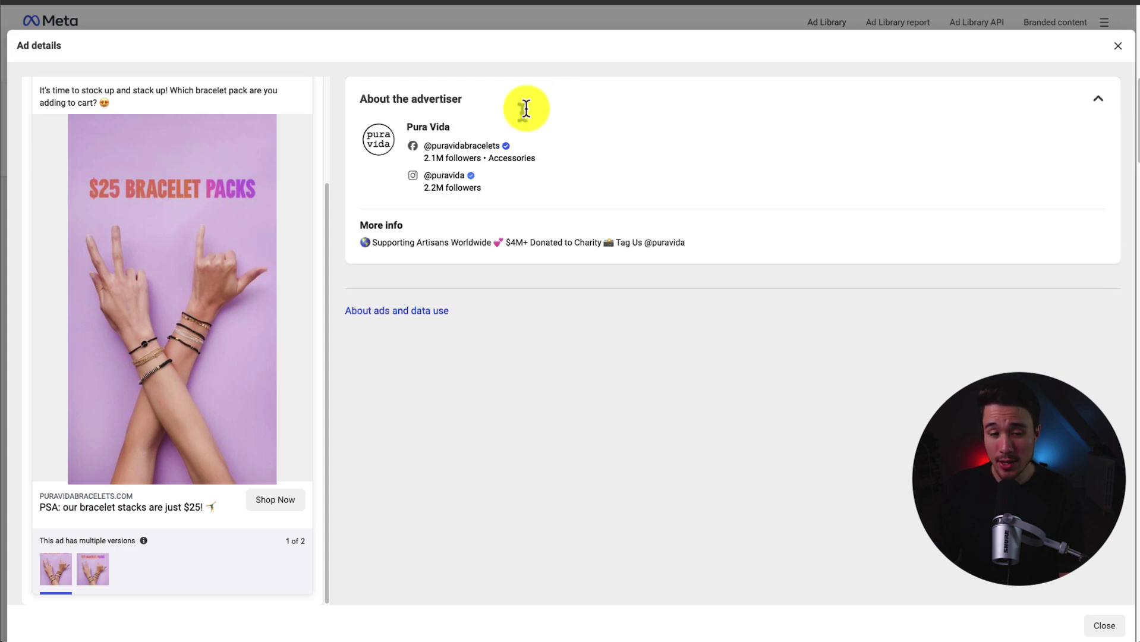
pyautogui.moveTo(424, 158); pyautogui.dragTo(494, 159)
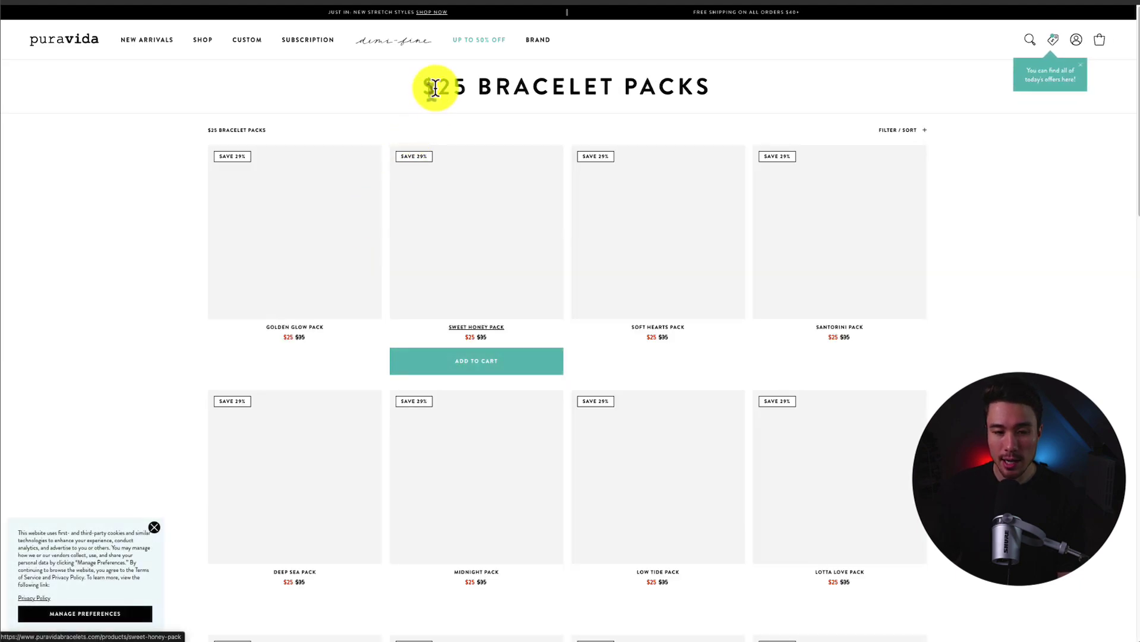
# - Highlight the $25 price in the page title and scroll through the bracelet pack grid
pyautogui.moveTo(437, 84); pyautogui.dragTo(707, 67)
pyautogui.scroll(-3, 707, 66)
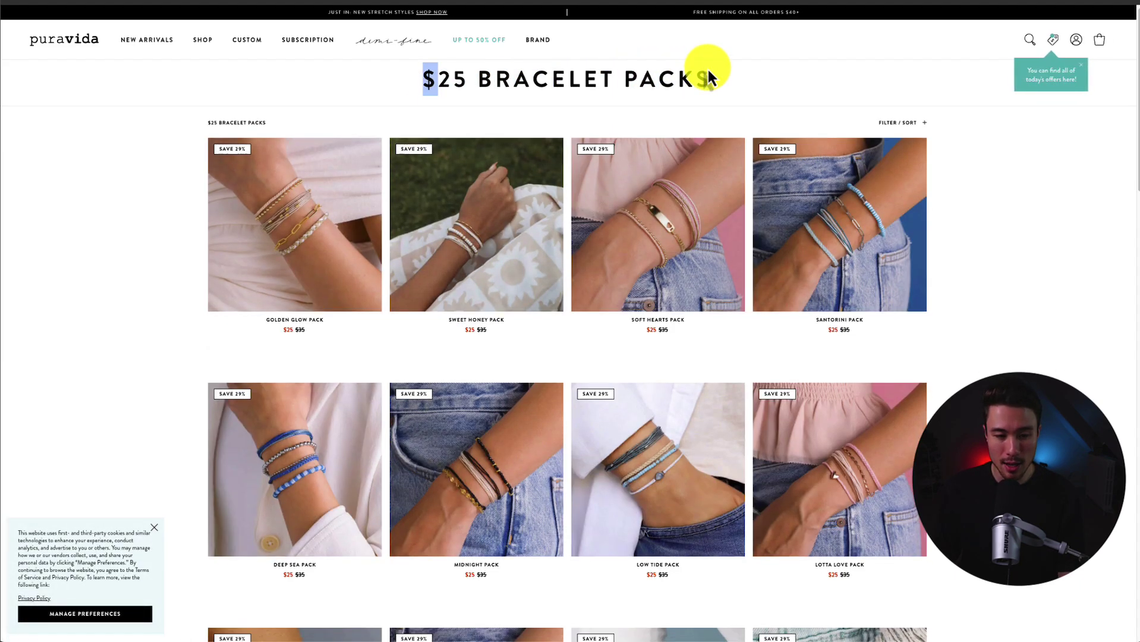
pyautogui.scroll(-2, 138, 387)
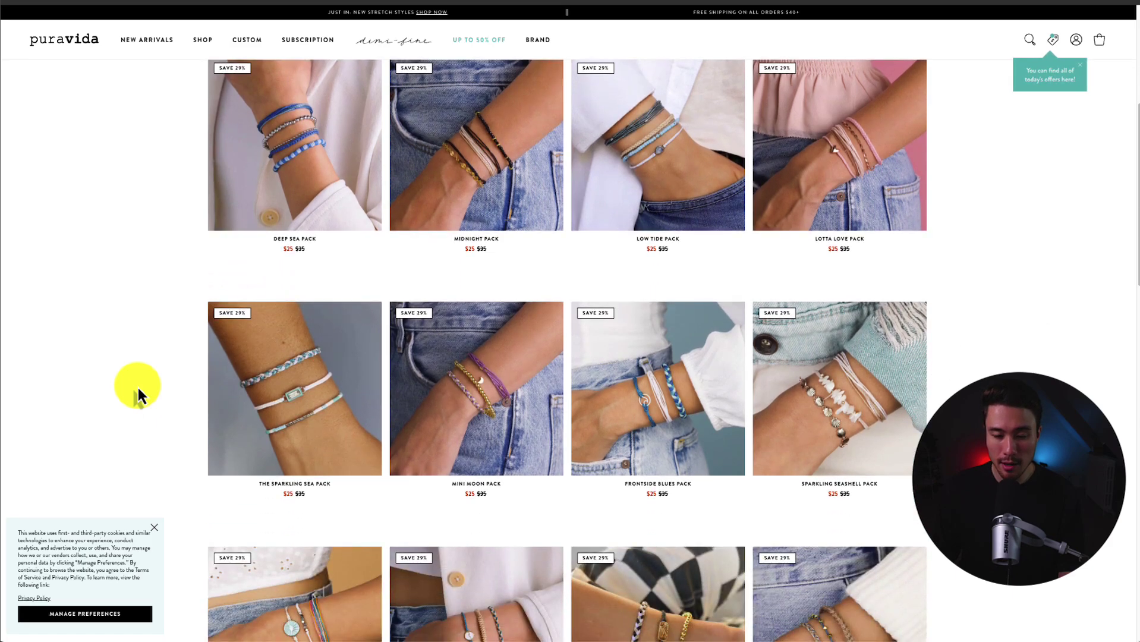
pyautogui.scroll(-5, 138, 387)
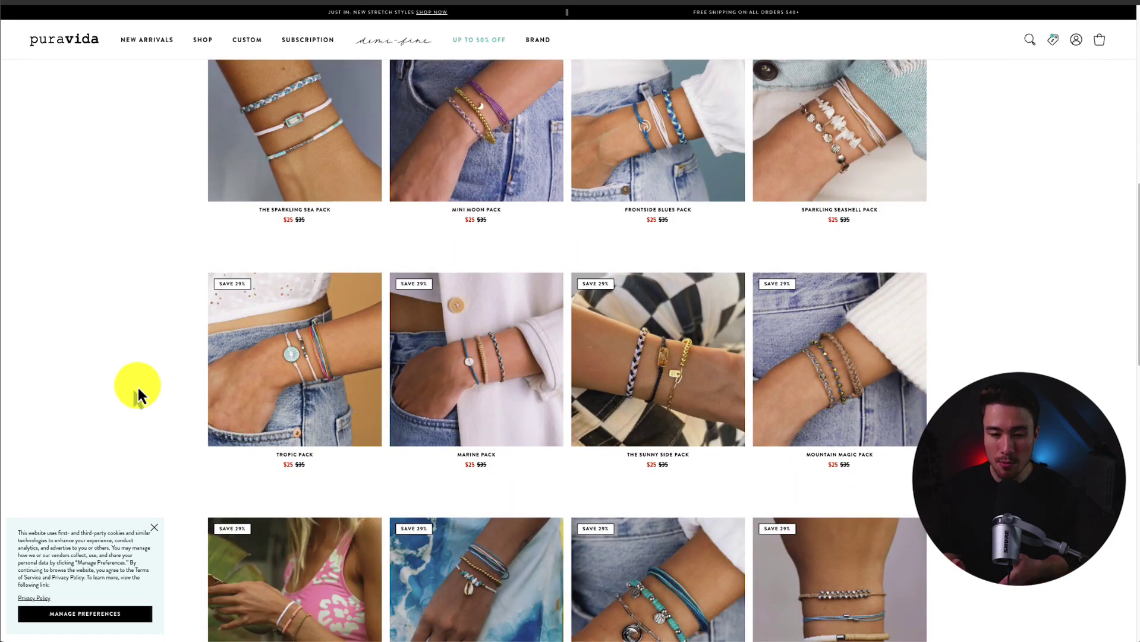
pyautogui.scroll(-1, 138, 388)
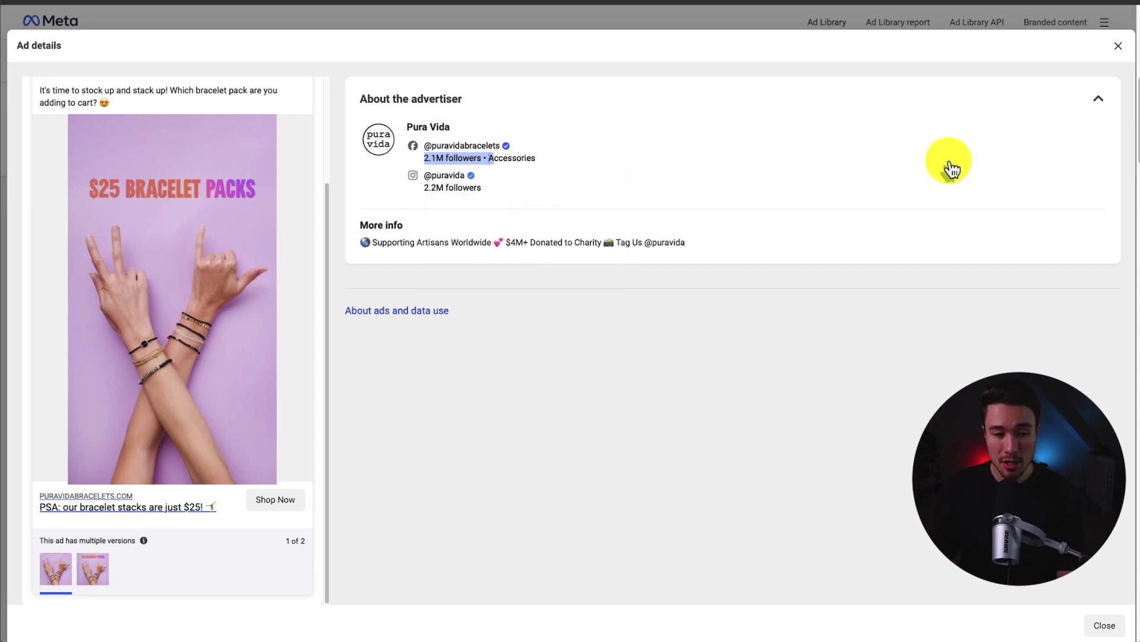
pyautogui.scroll(3, 172, 341)
pyautogui.scroll(-3, 172, 342)
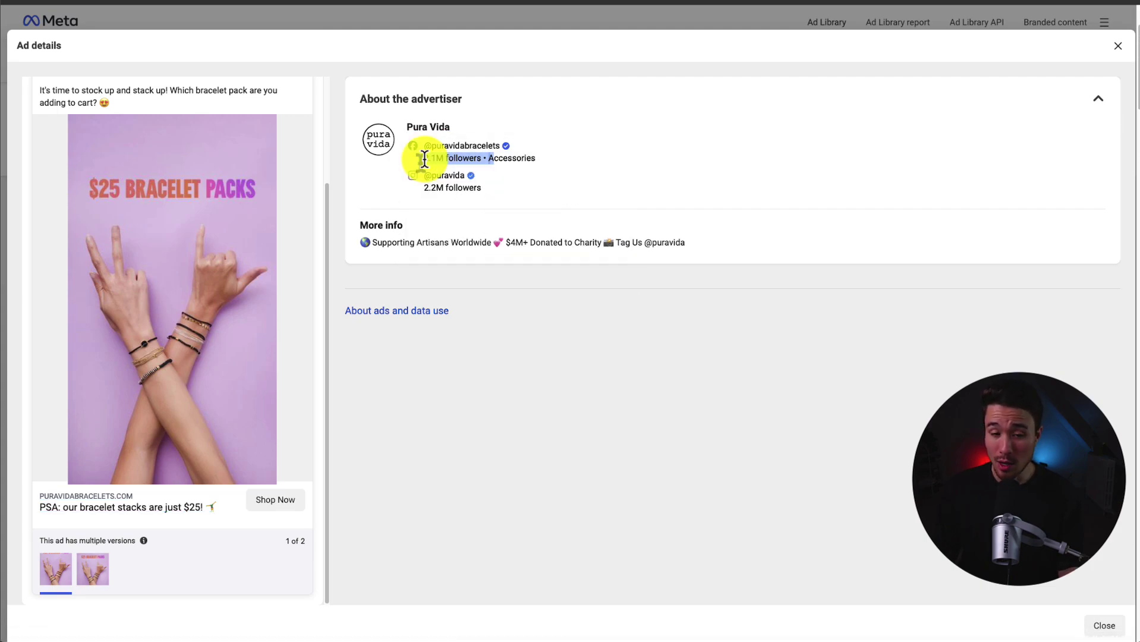
pyautogui.moveTo(424, 159); pyautogui.dragTo(538, 160)
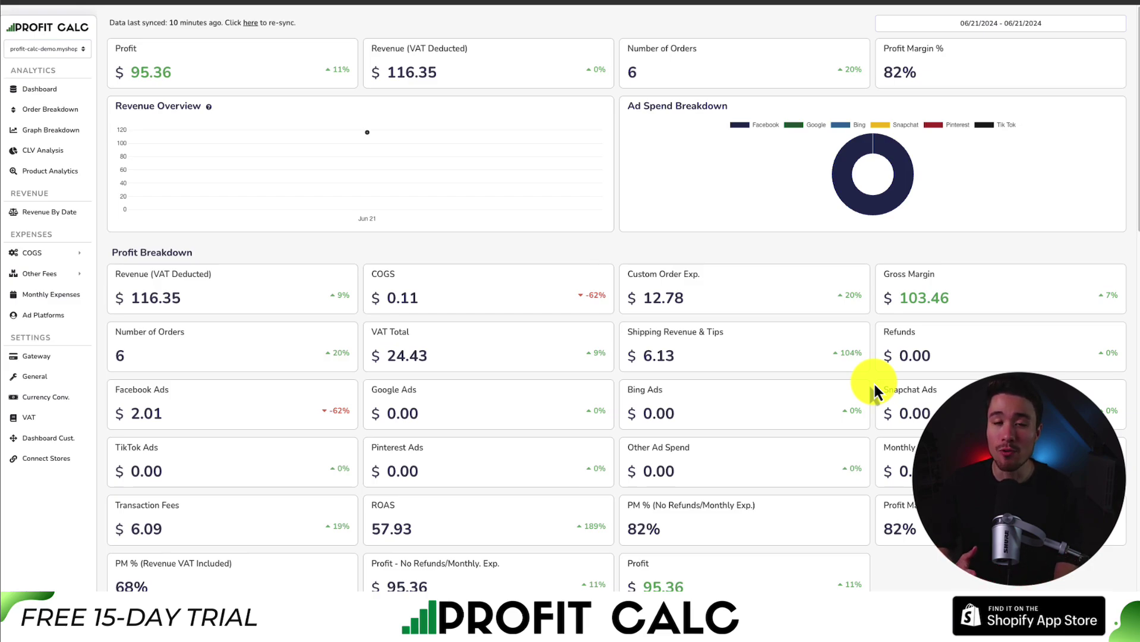
# - Switch the Profit Calc dashboard to Last 7 Days and scroll through its metrics
pyautogui.click(1014, 23)
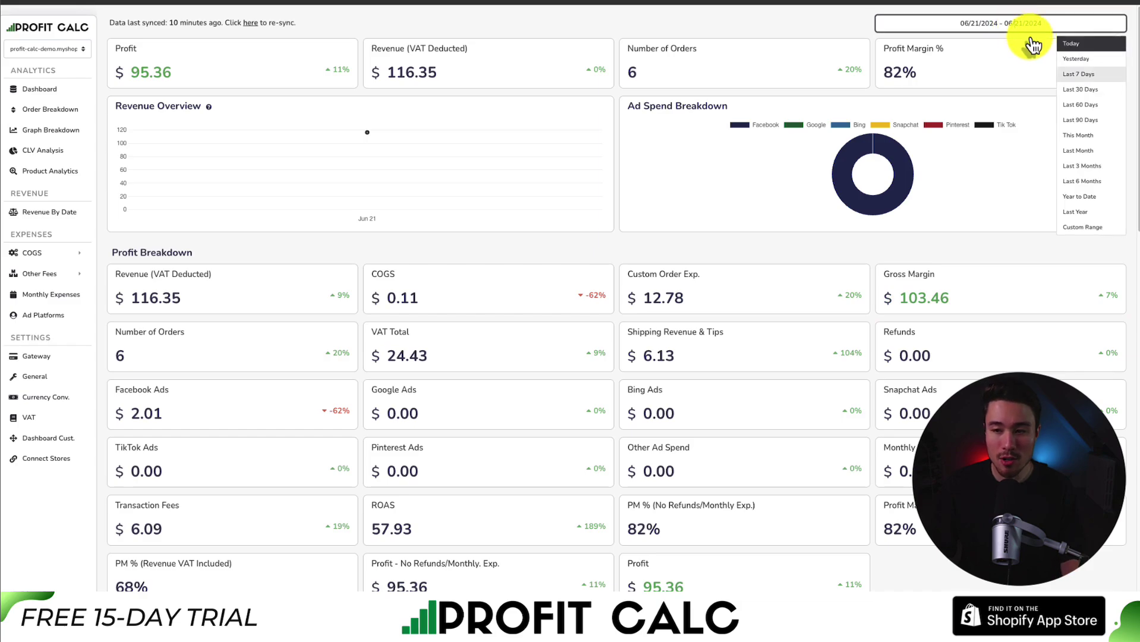
pyautogui.click(1077, 74)
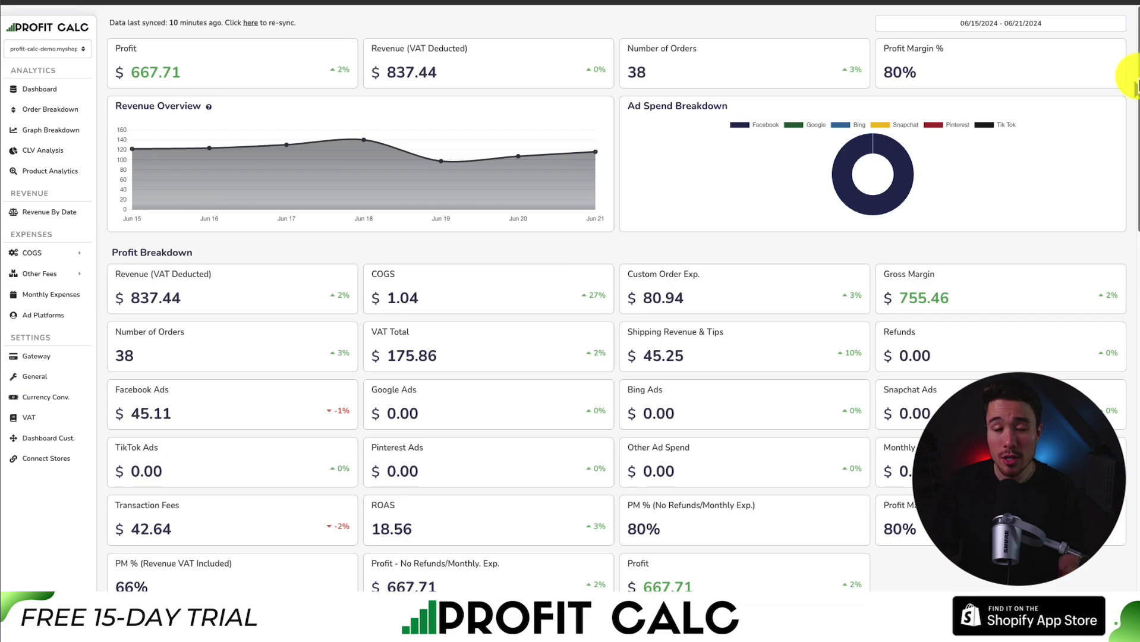
pyautogui.moveTo(1135, 86); pyautogui.dragTo(1135, 106)
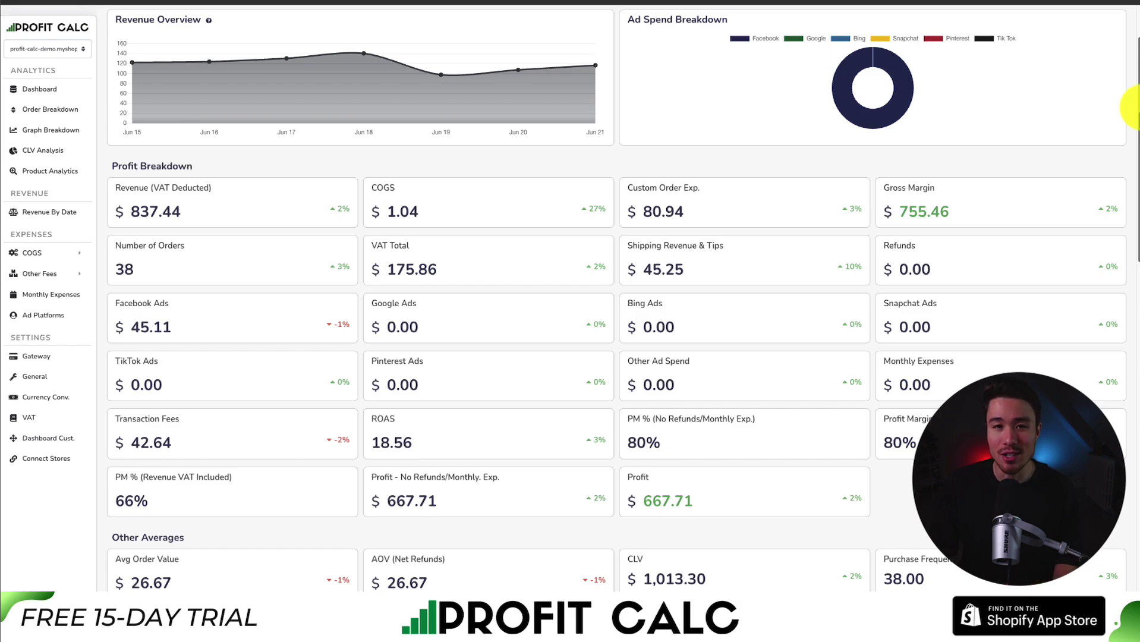
pyautogui.scroll(-1, 1135, 106)
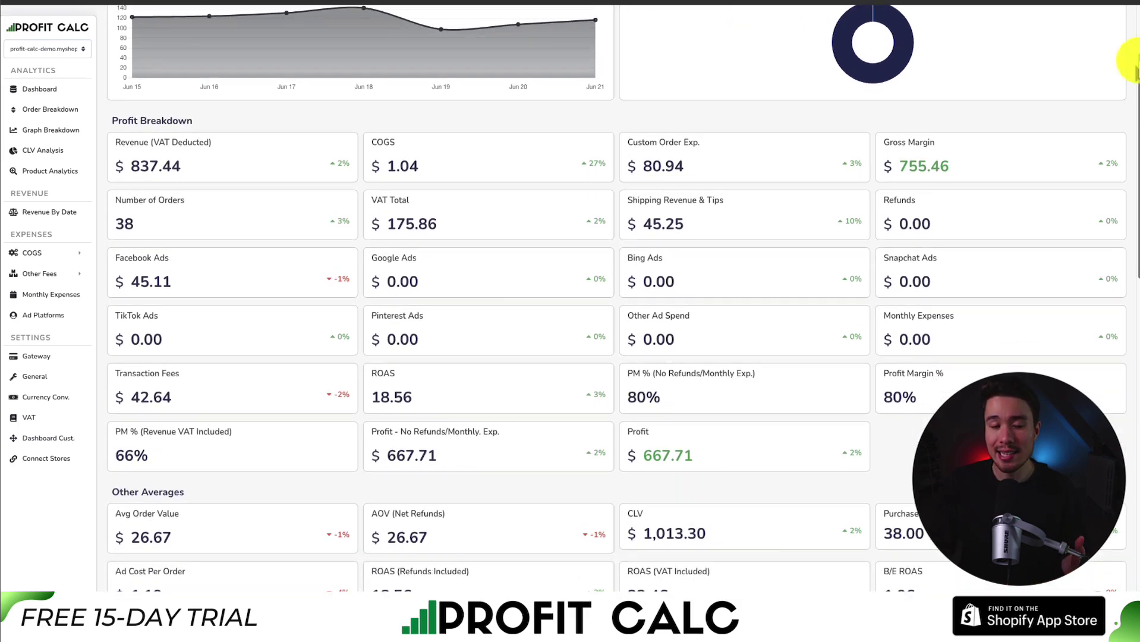
pyautogui.moveTo(1136, 68); pyautogui.dragTo(1133, 20)
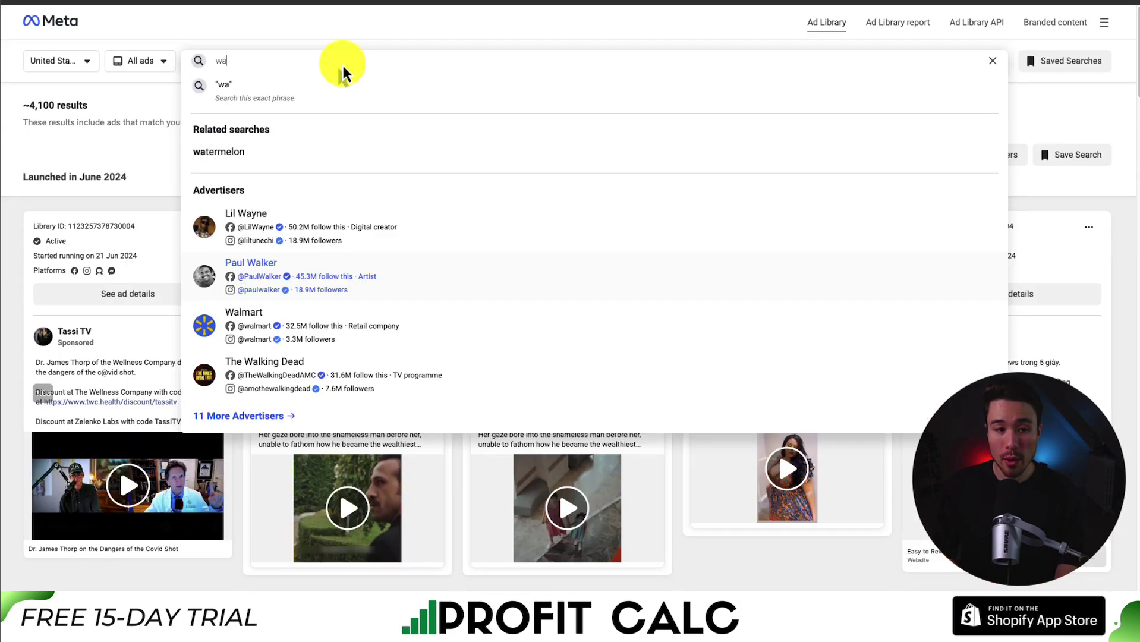
# - Search the Ad Library for 'wallet'
pyautogui.write('l')
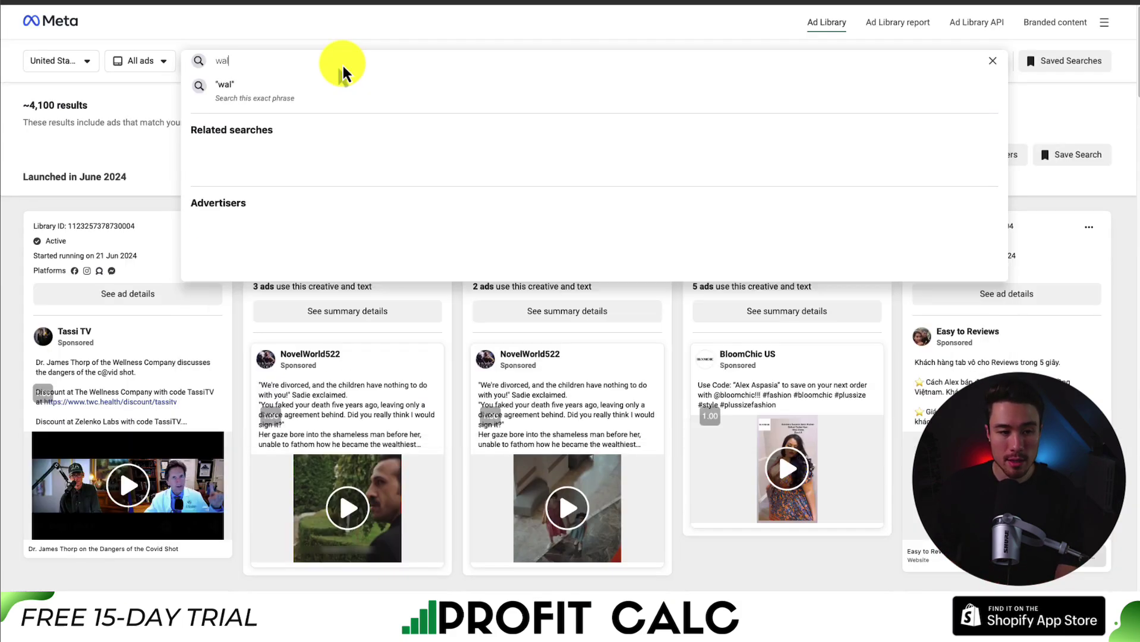
pyautogui.write('ets')
pyautogui.press('Return')
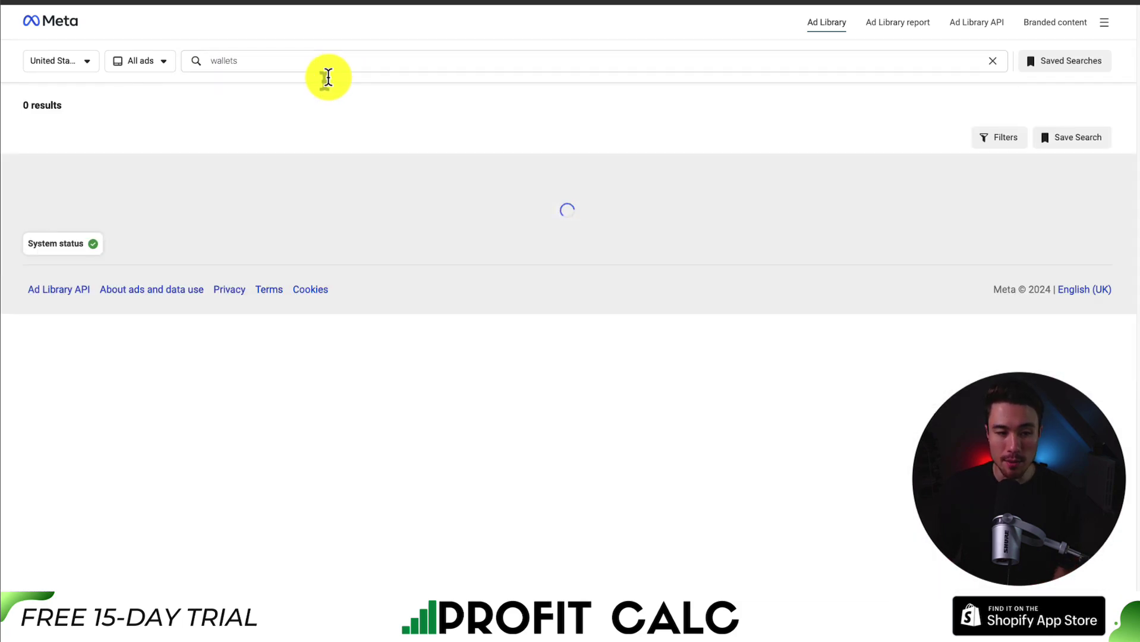
pyautogui.click(299, 61)
pyautogui.press('BackSpace')
pyautogui.press('Return')
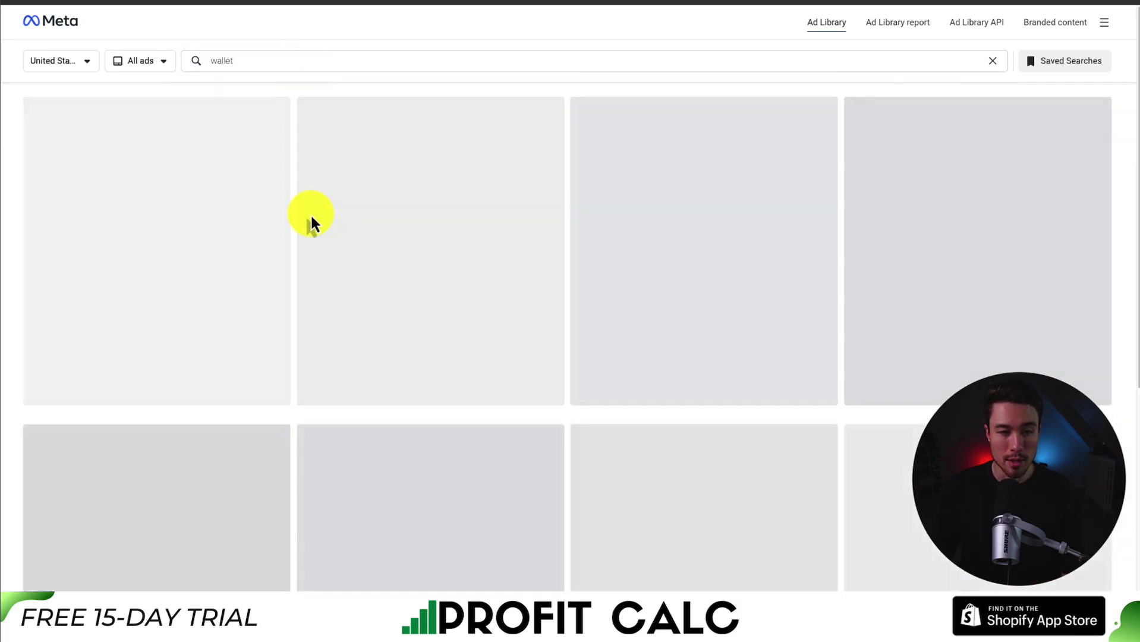
# - Filter to active ads with impressions up to 1 June 2024 and apply
pyautogui.click(976, 160)
pyautogui.click(461, 338)
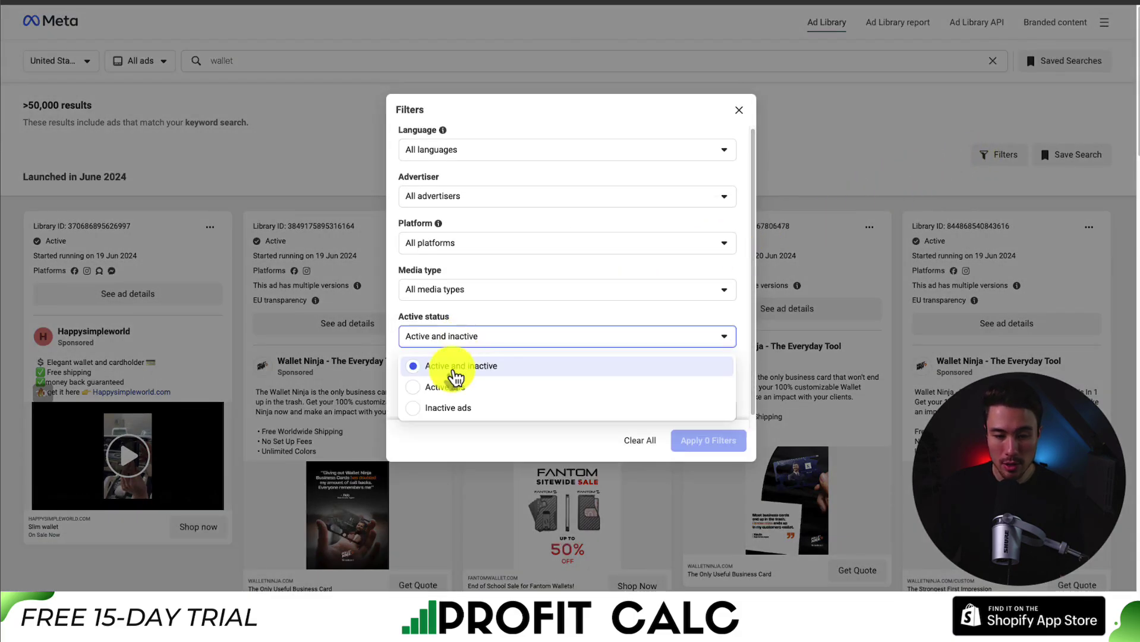
pyautogui.click(451, 377)
pyautogui.scroll(-1, 449, 395)
pyautogui.click(610, 366)
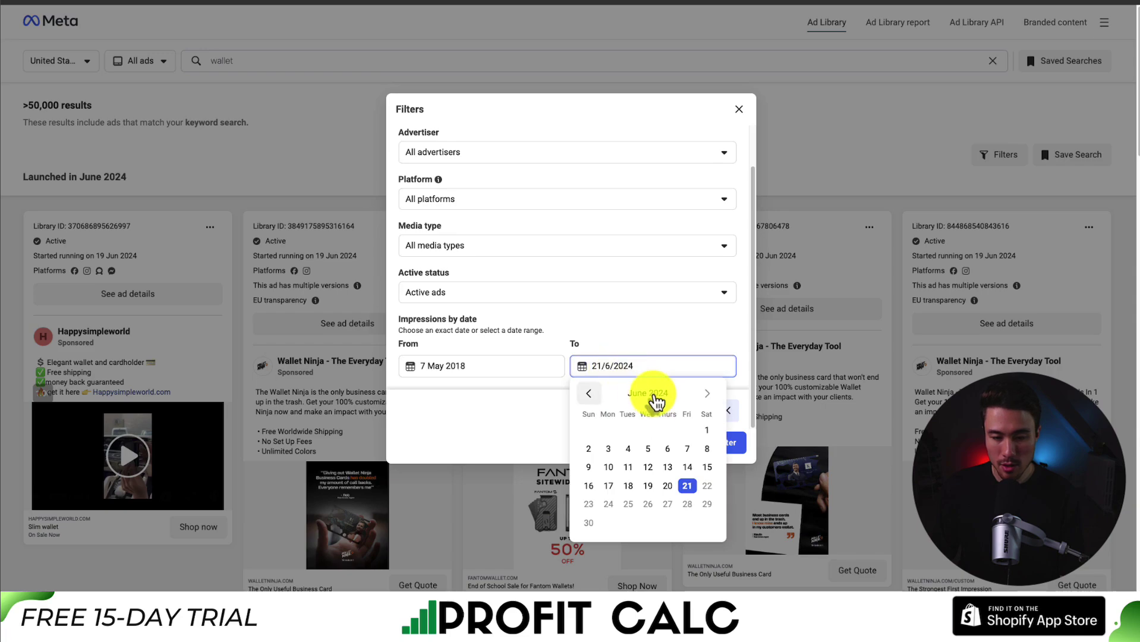
pyautogui.click(712, 432)
pyautogui.click(707, 441)
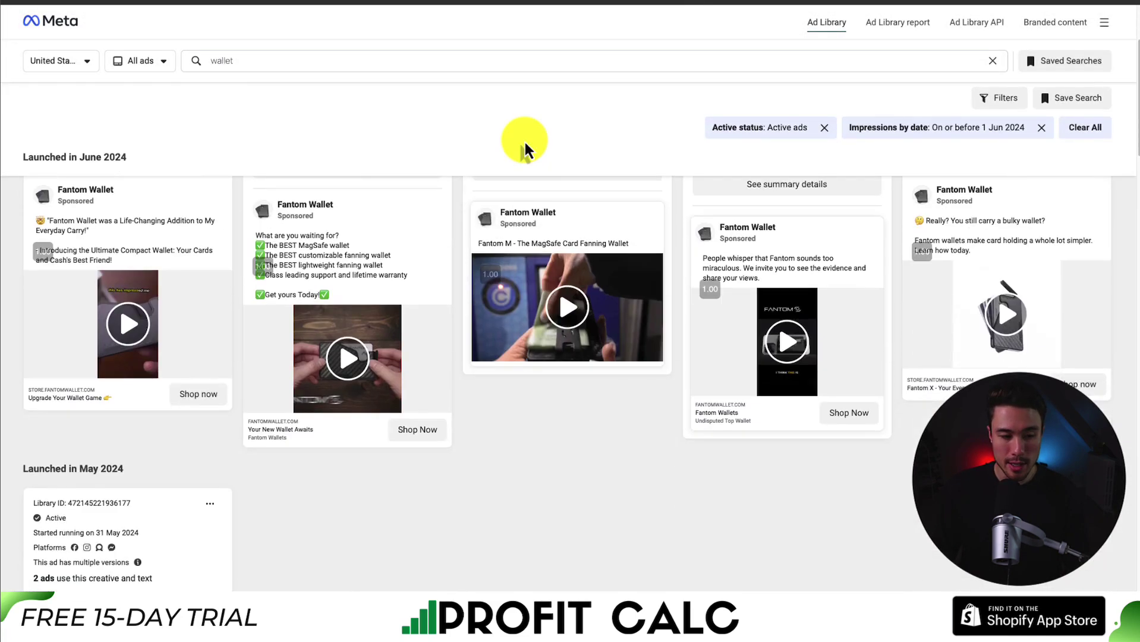
pyautogui.scroll(-5, 642, 279)
pyautogui.scroll(-5, 718, 389)
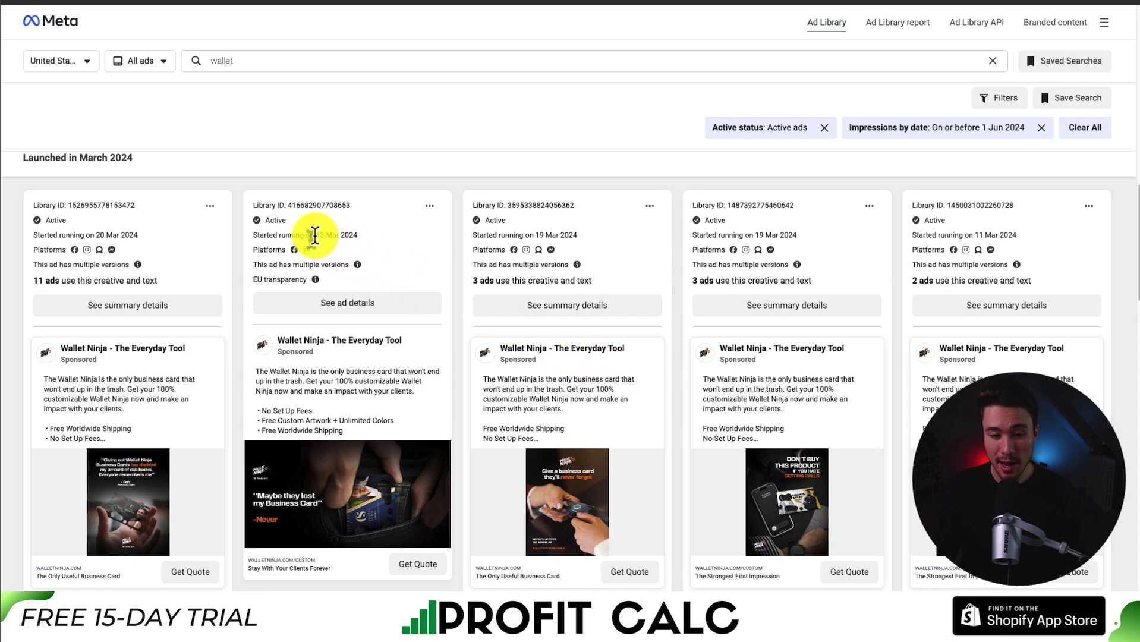
pyautogui.moveTo(315, 236); pyautogui.dragTo(340, 234)
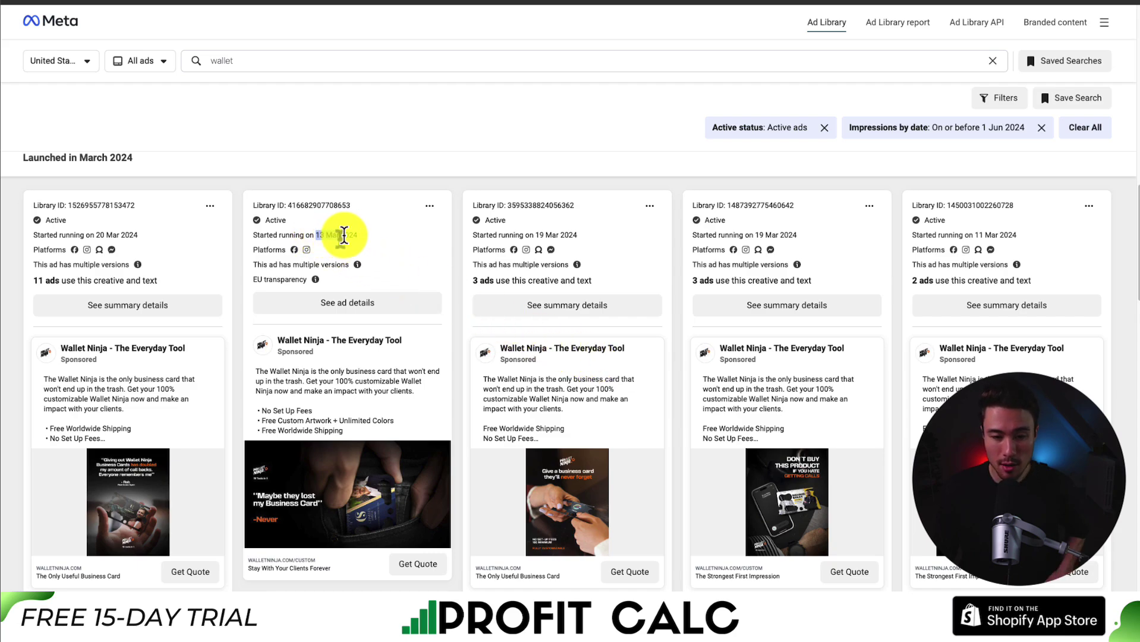
pyautogui.click(328, 302)
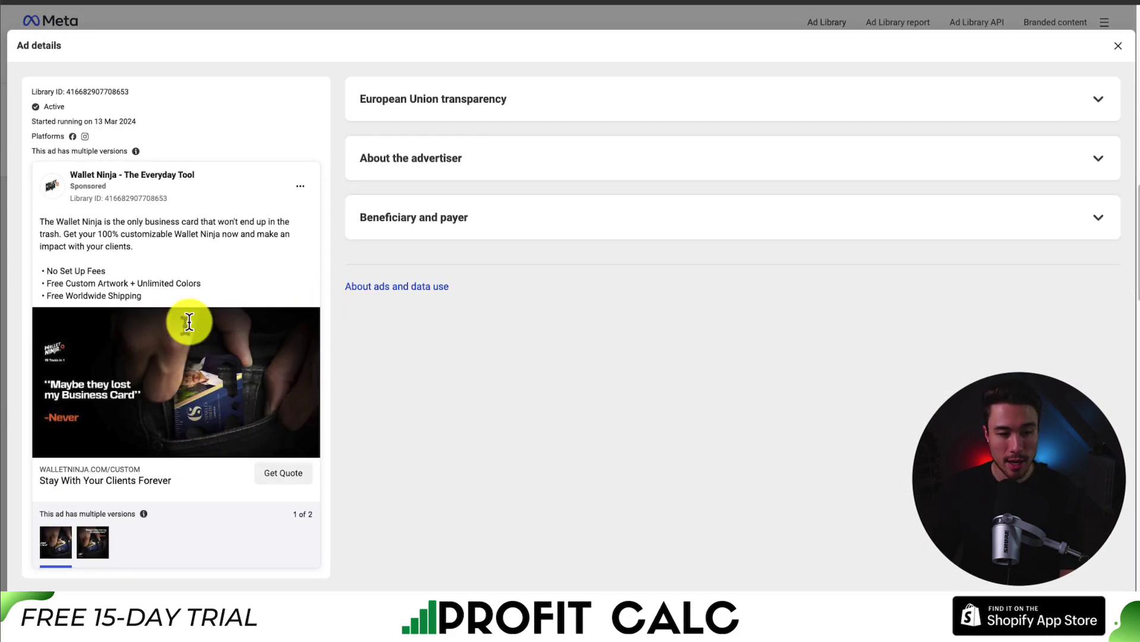
pyautogui.click(1116, 46)
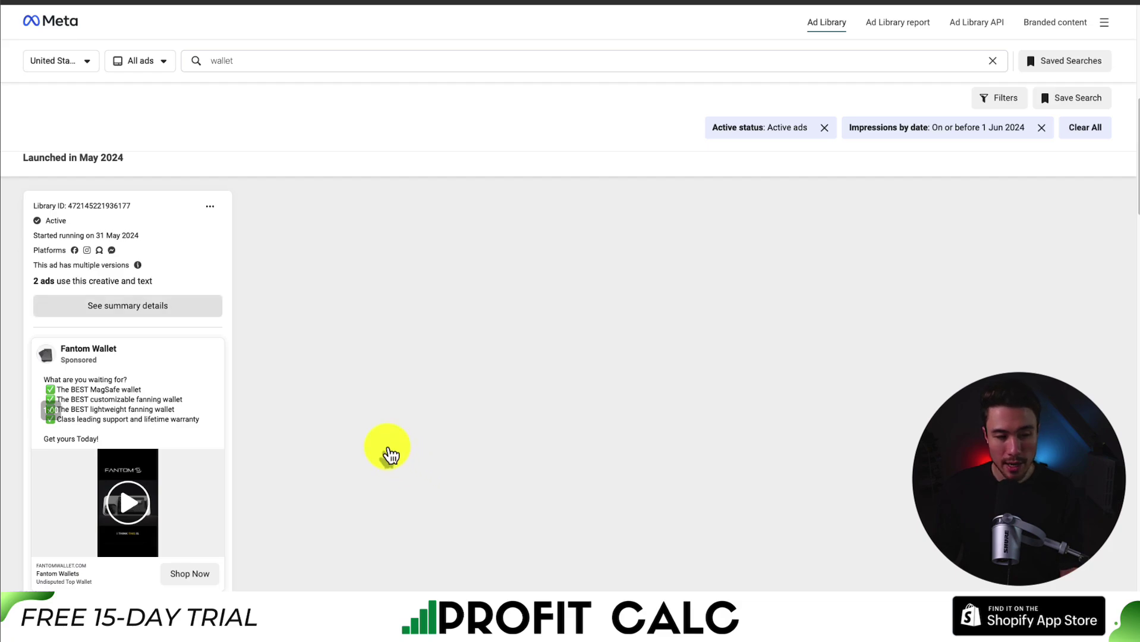
pyautogui.moveTo(87, 235); pyautogui.dragTo(170, 259)
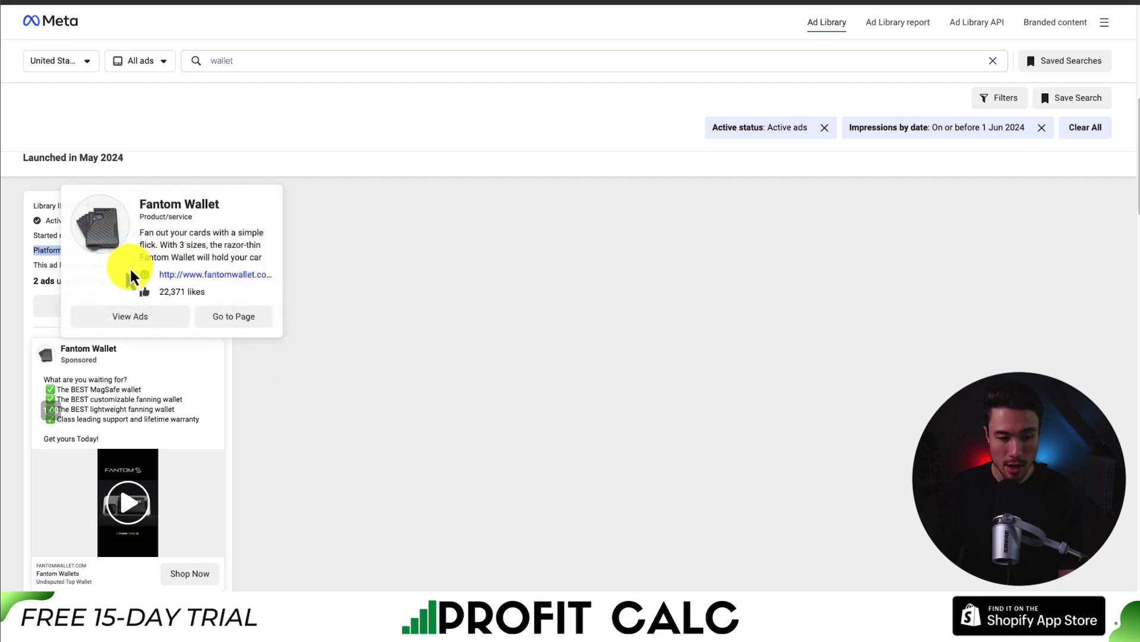
# - Open the Fantom Wallet ad's detailed view and expand its European Union transparency section
pyautogui.click(53, 303)
pyautogui.scroll(-1, 110, 296)
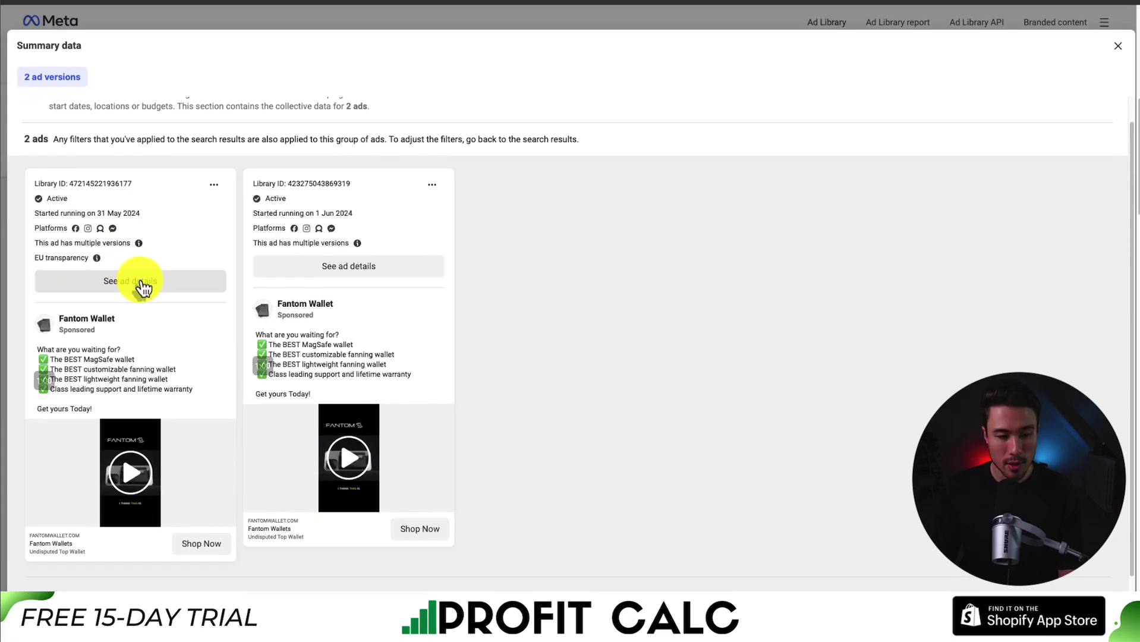
pyautogui.click(140, 281)
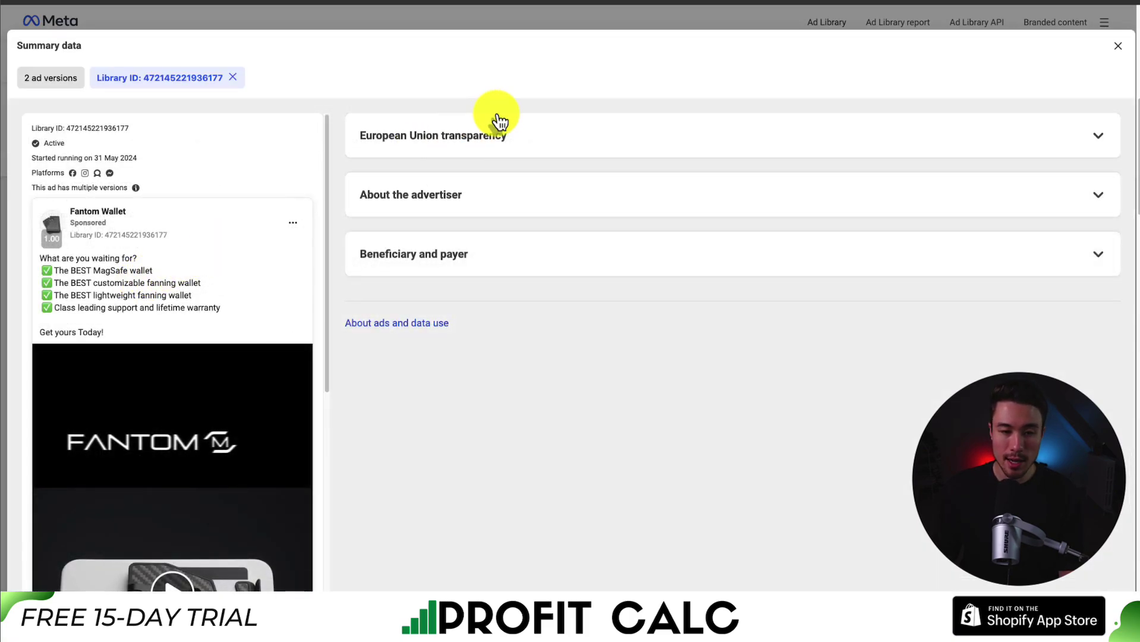
pyautogui.click(496, 122)
pyautogui.click(930, 145)
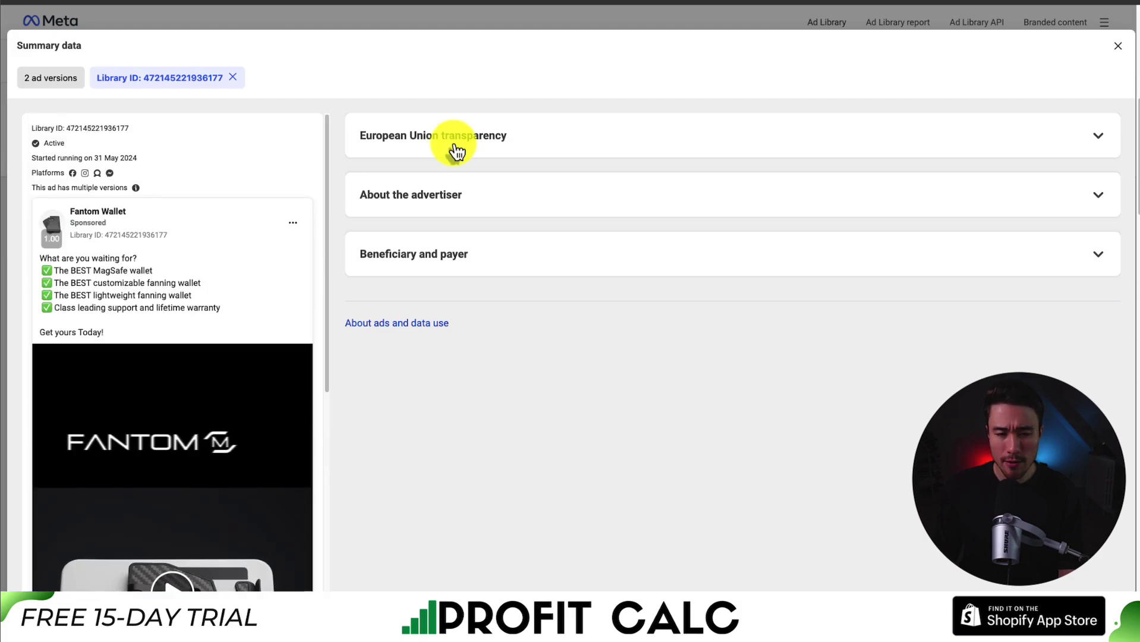
pyautogui.click(479, 148)
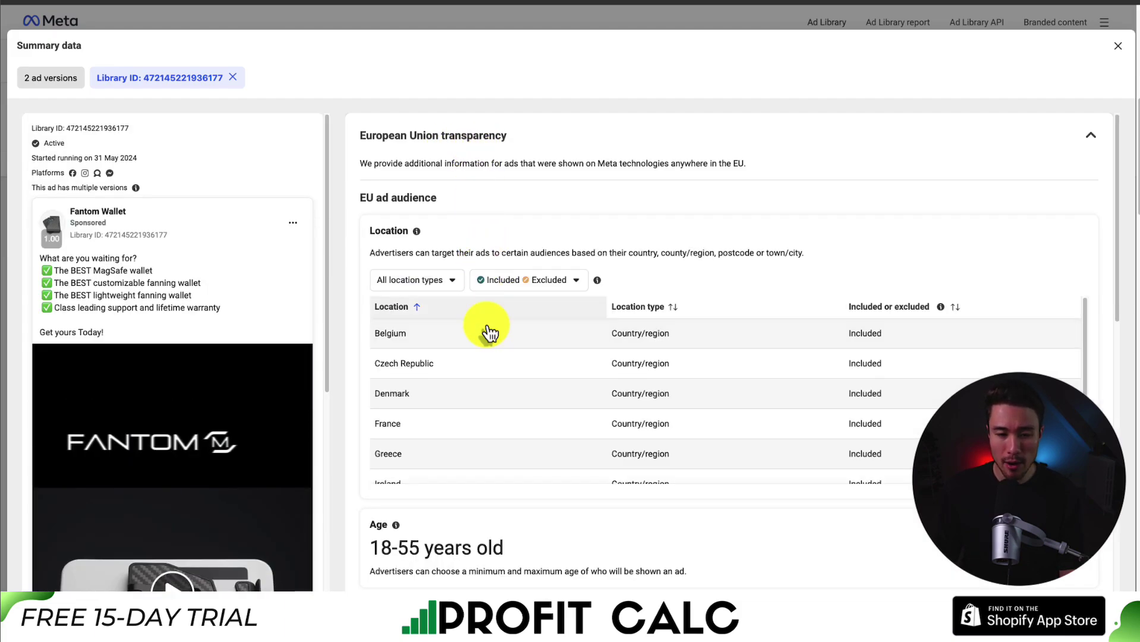
# - Review the targeted location and the 18–55 age range in the transparency details
pyautogui.scroll(-3, 486, 331)
pyautogui.scroll(-5, 486, 328)
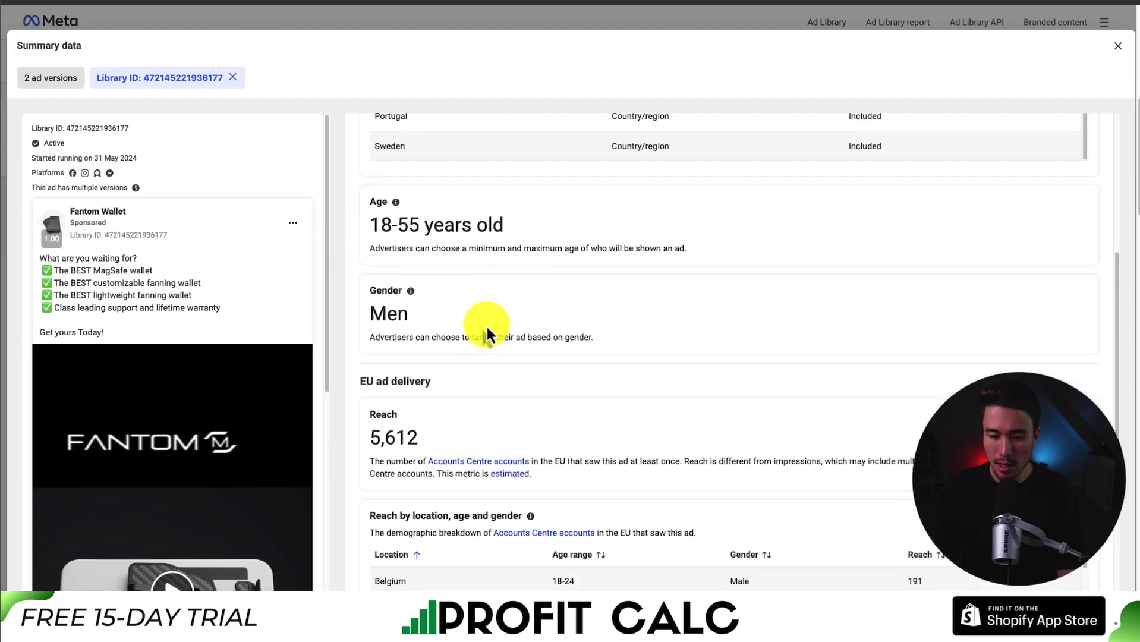
pyautogui.scroll(-3, 453, 310)
pyautogui.scroll(-6, 807, 476)
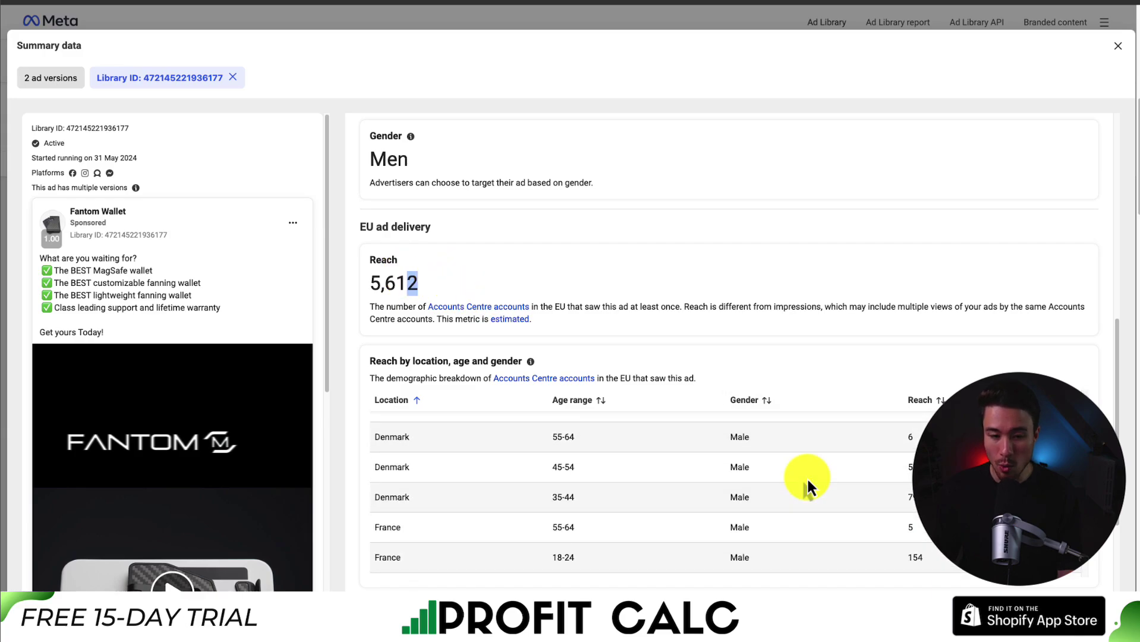
pyautogui.scroll(5, 534, 369)
pyautogui.moveTo(392, 370); pyautogui.dragTo(557, 371)
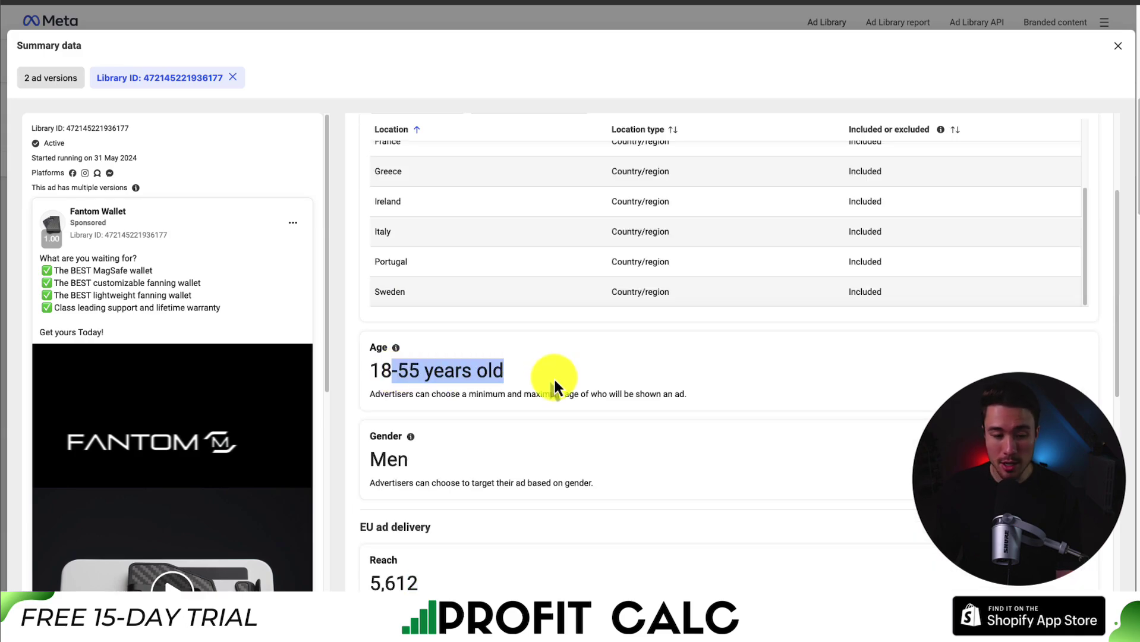
pyautogui.click(553, 377)
# - Highlight the advertiser's 23.5K follower count and review the 5,612 EU reach
pyautogui.scroll(-8, 554, 377)
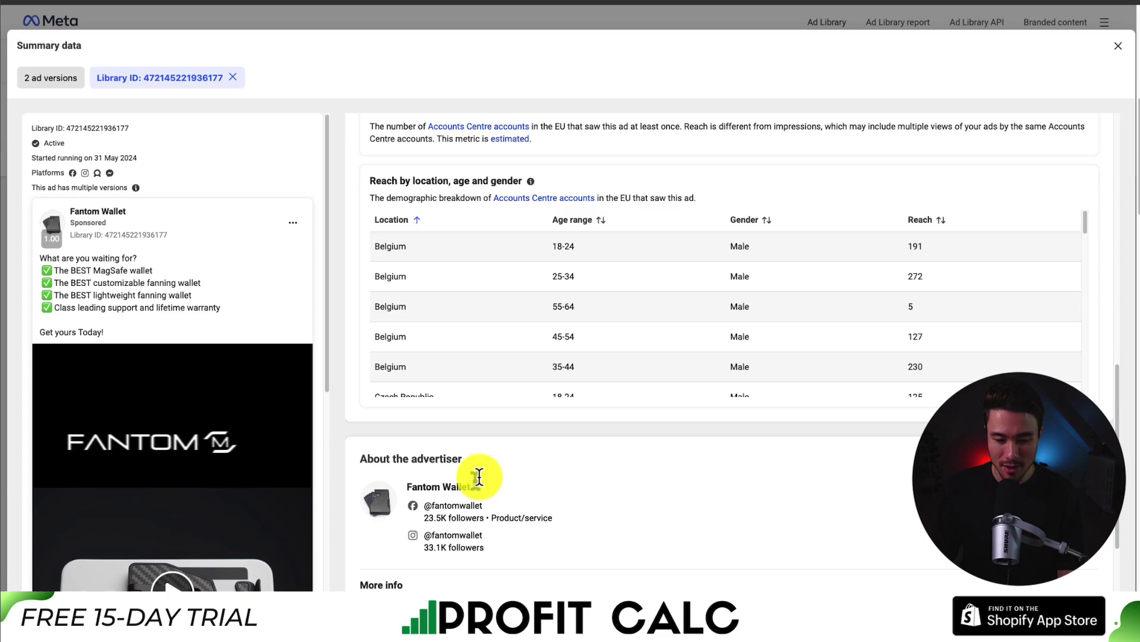
pyautogui.moveTo(419, 515); pyautogui.dragTo(447, 515)
pyautogui.scroll(-2, 461, 528)
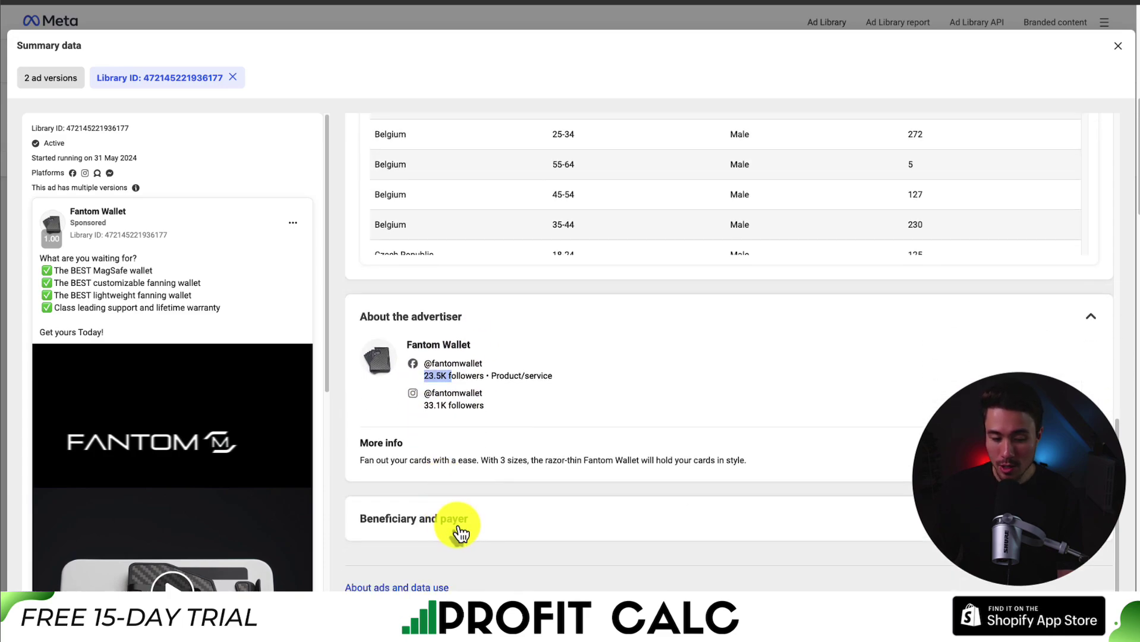
pyautogui.scroll(5, 506, 407)
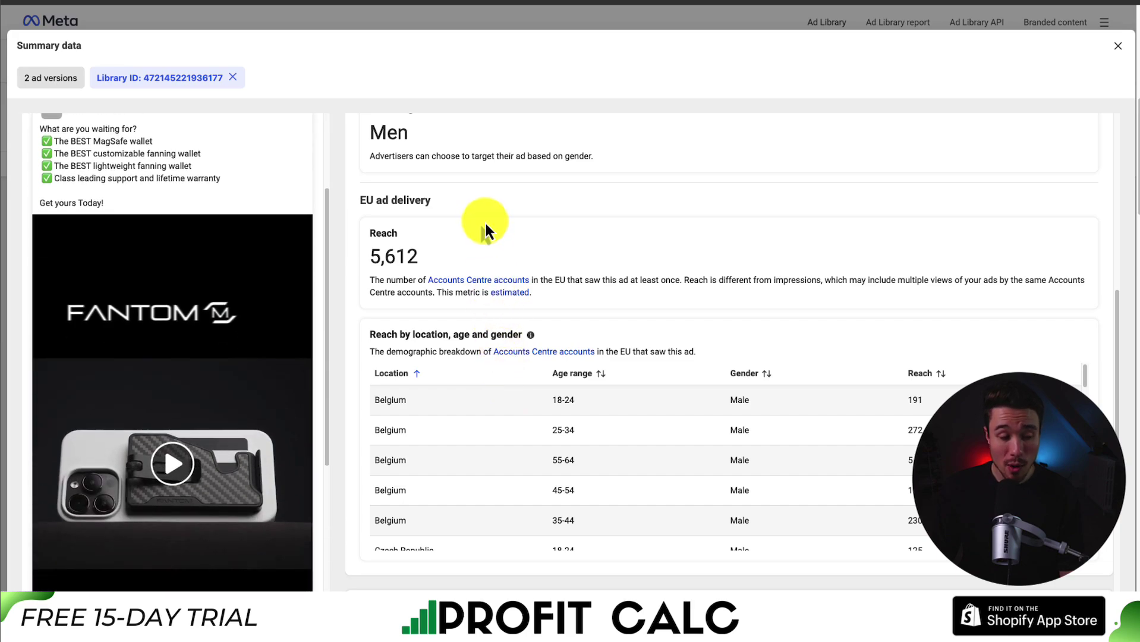
pyautogui.scroll(8, 484, 221)
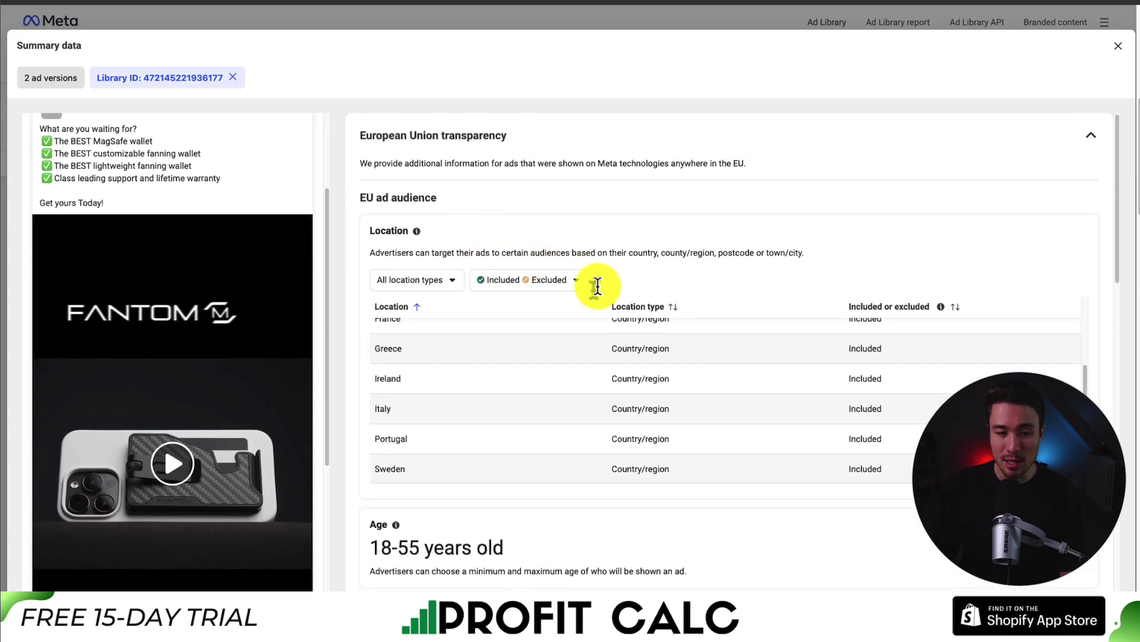
pyautogui.scroll(-4, 618, 300)
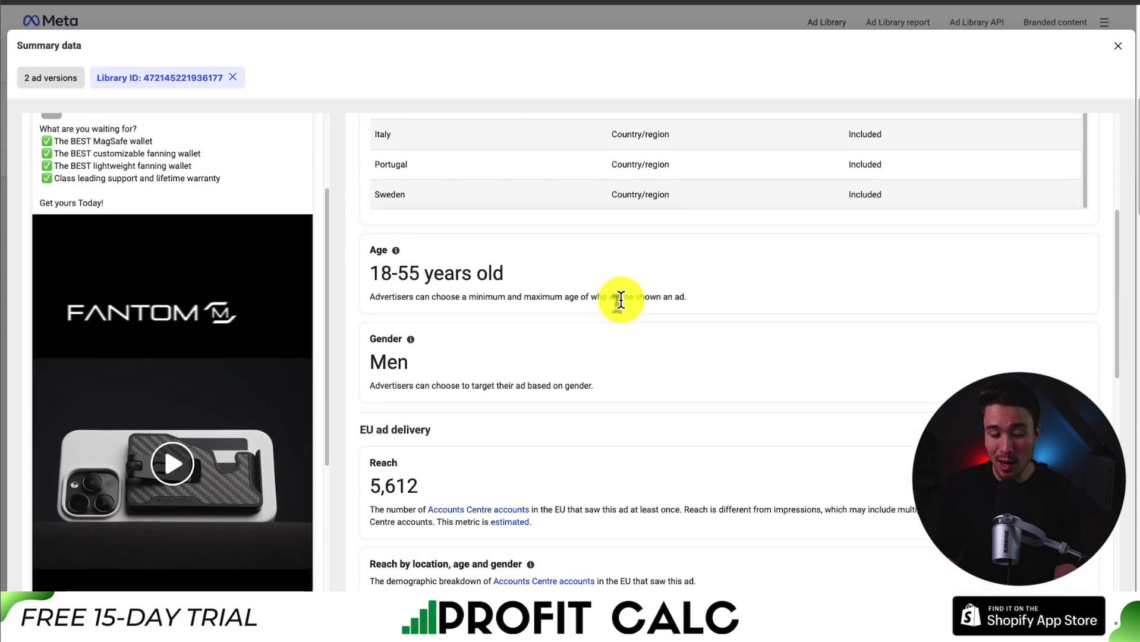
pyautogui.scroll(-1, 620, 299)
pyautogui.moveTo(371, 413); pyautogui.dragTo(436, 409)
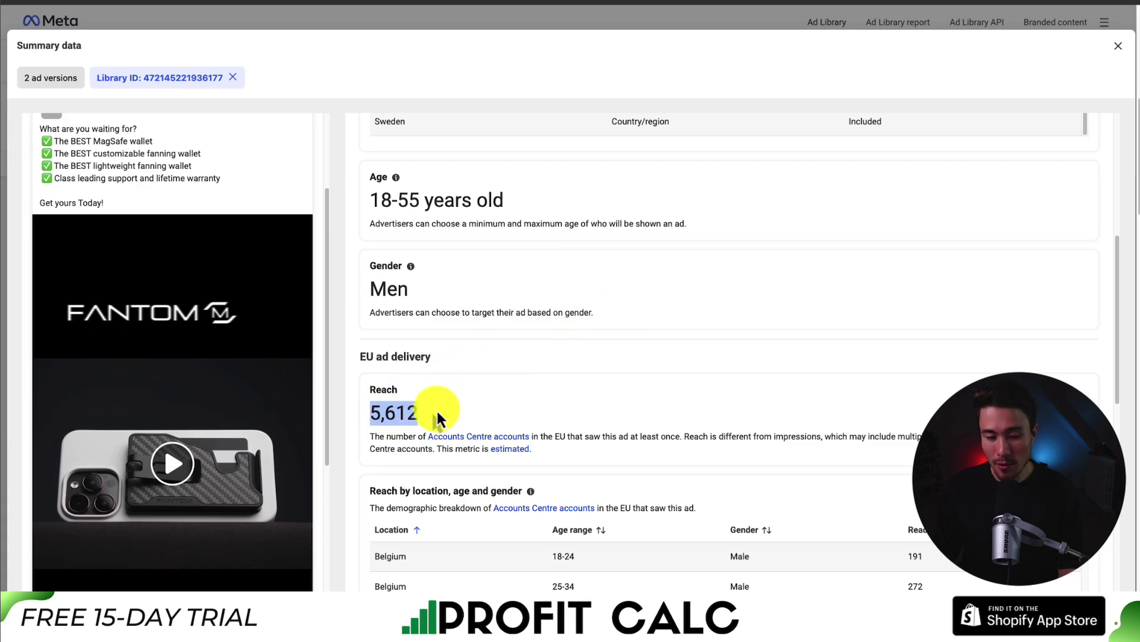
pyautogui.scroll(-3, 436, 408)
pyautogui.scroll(-4, 759, 488)
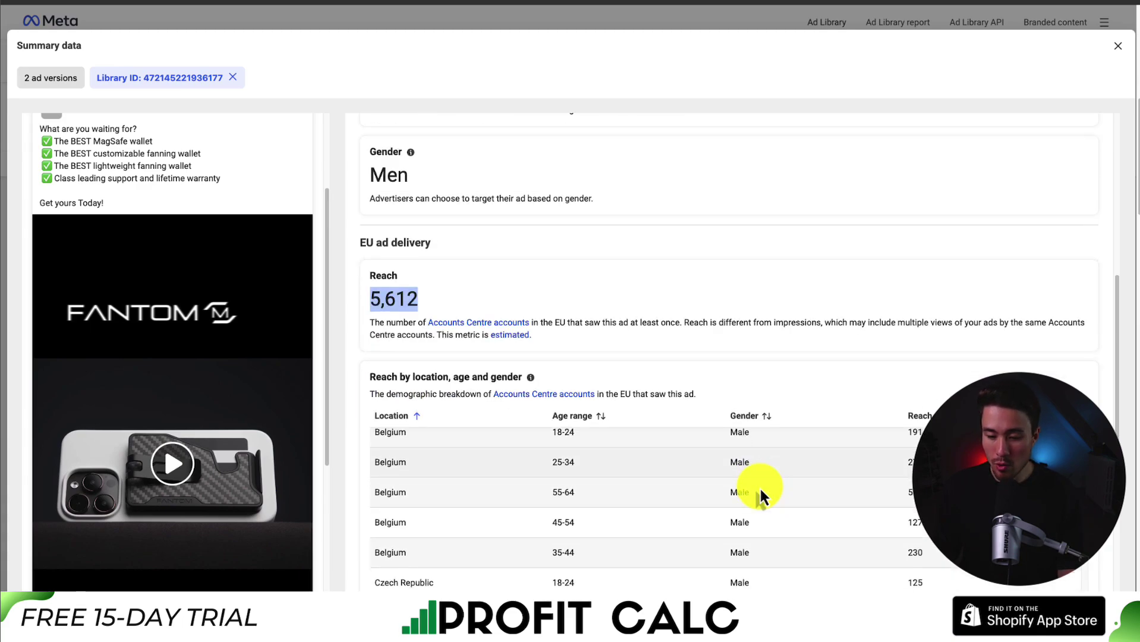
pyautogui.scroll(-8, 759, 487)
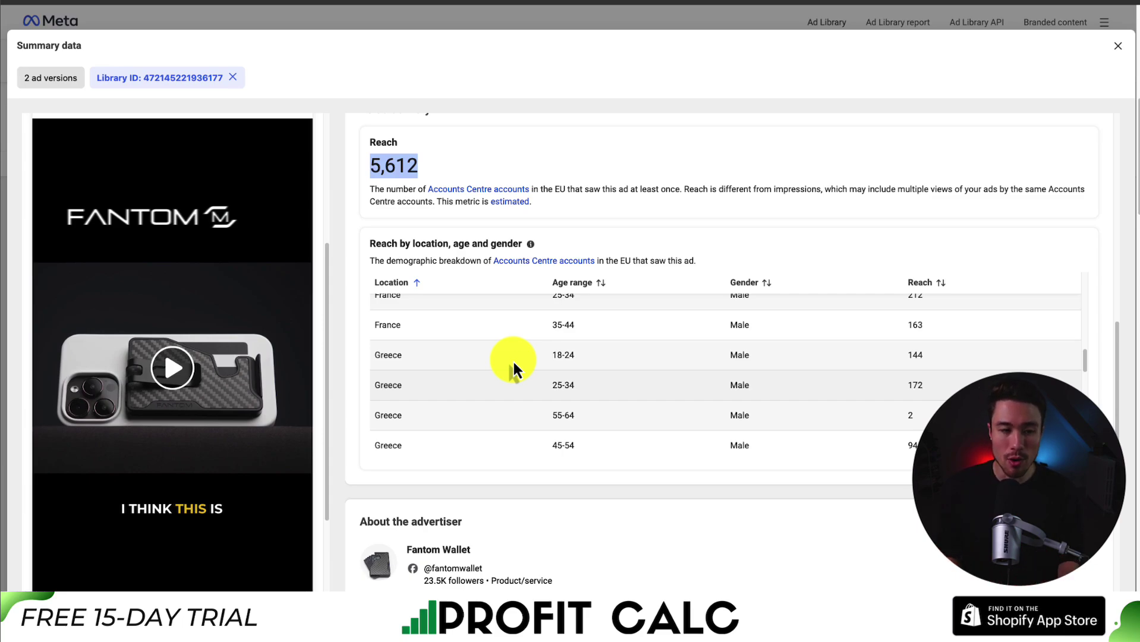
# - Close the ad details and switch the country to Germany, keeping all ads
pyautogui.click(1116, 47)
pyautogui.click(68, 62)
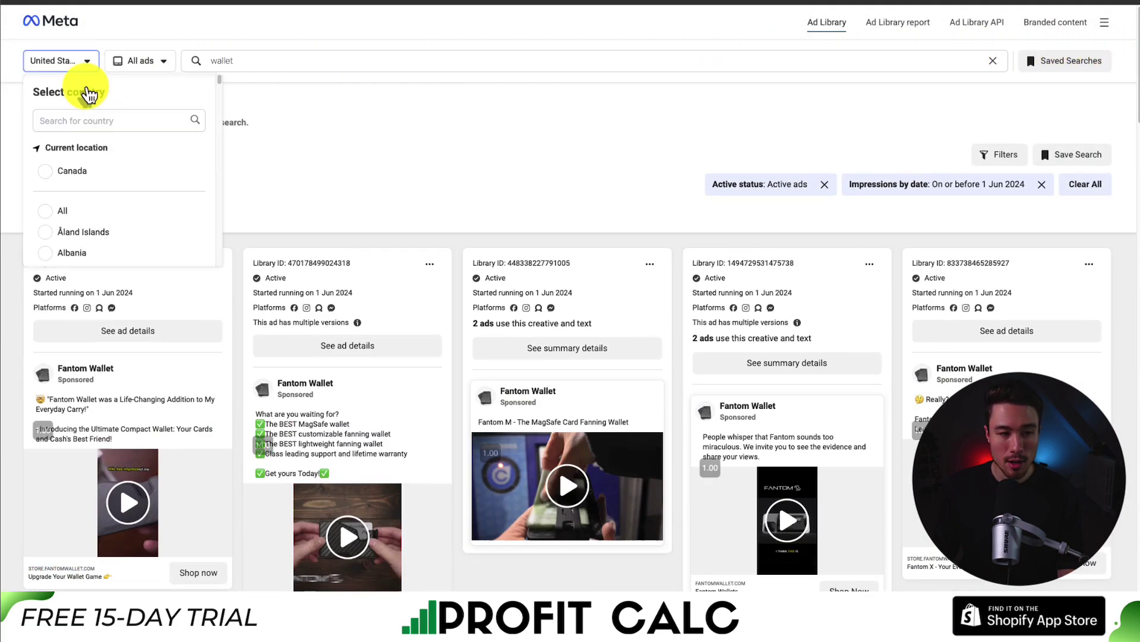
pyautogui.write('germ')
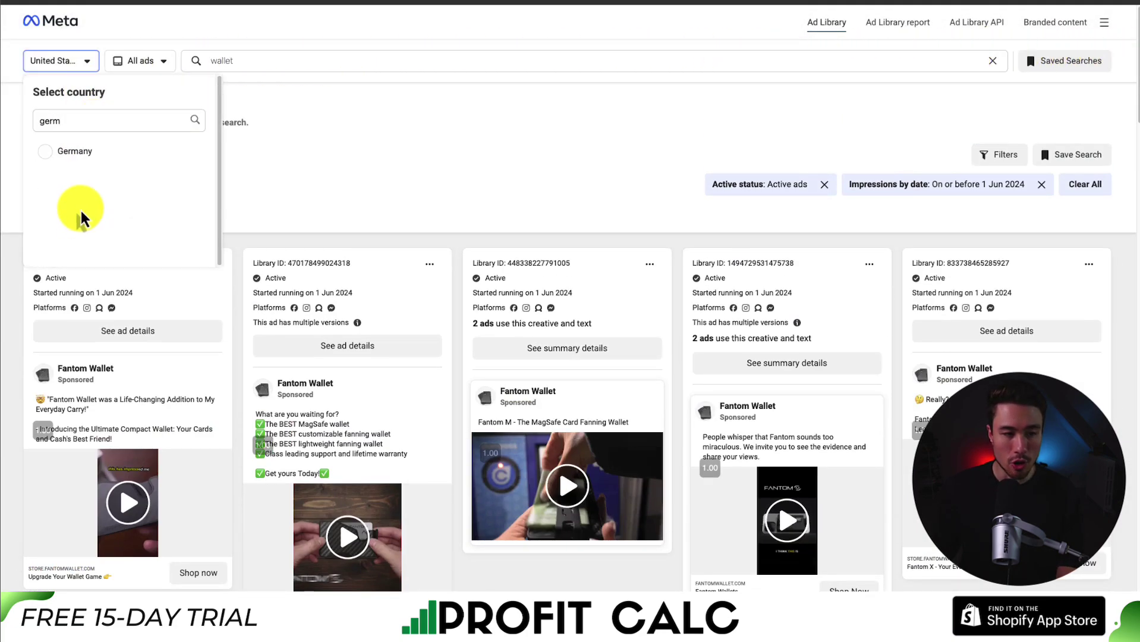
pyautogui.click(102, 155)
pyautogui.click(140, 119)
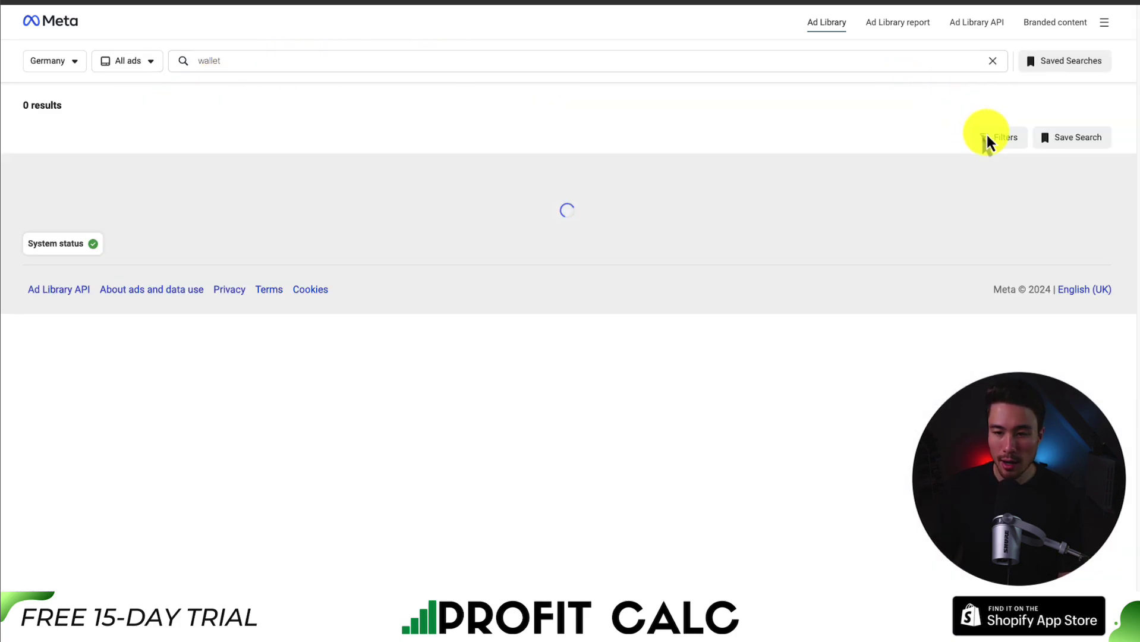
# - Filter to active ads with impressions up to 7 June 2024 and apply both filters
pyautogui.click(988, 150)
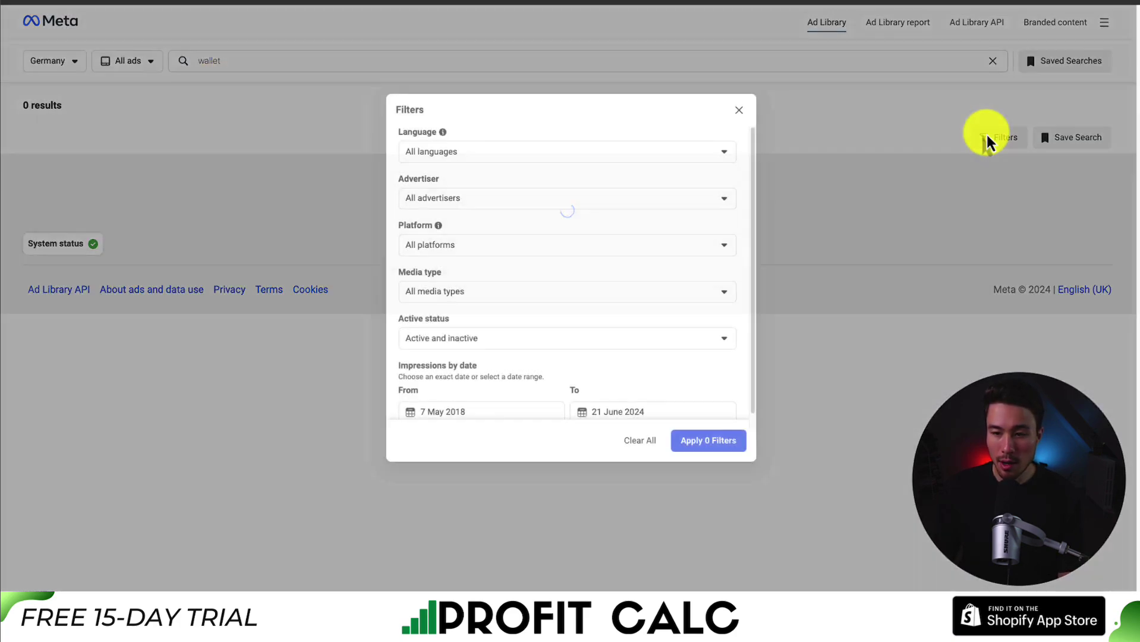
pyautogui.scroll(-1, 458, 323)
pyautogui.click(453, 325)
pyautogui.click(436, 372)
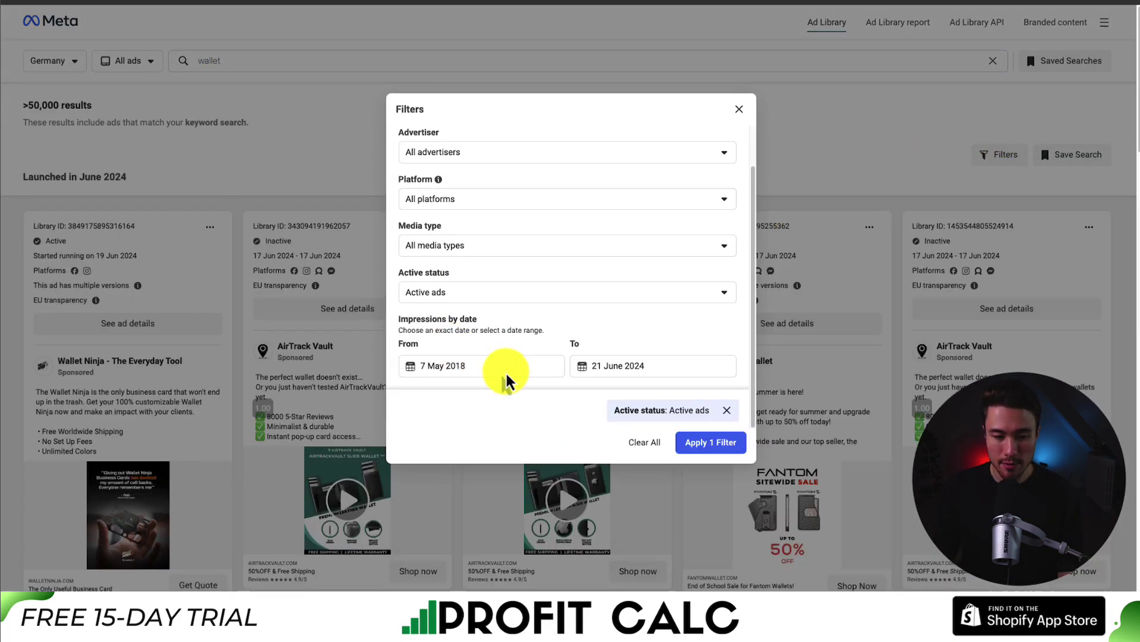
pyautogui.click(522, 367)
pyautogui.click(618, 367)
pyautogui.click(687, 449)
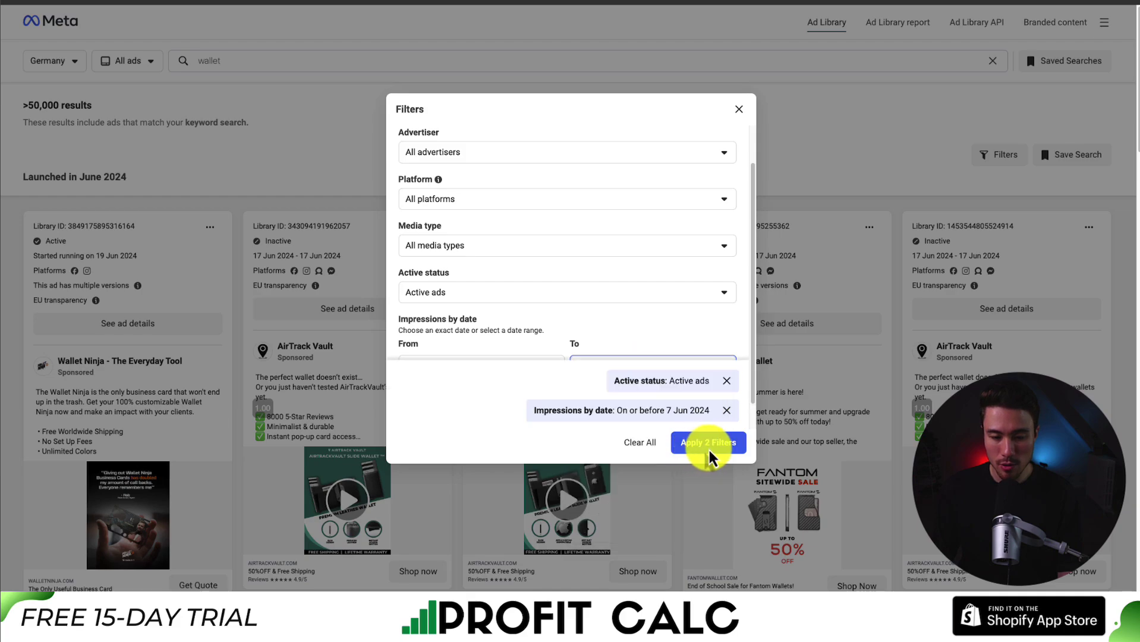
pyautogui.click(709, 442)
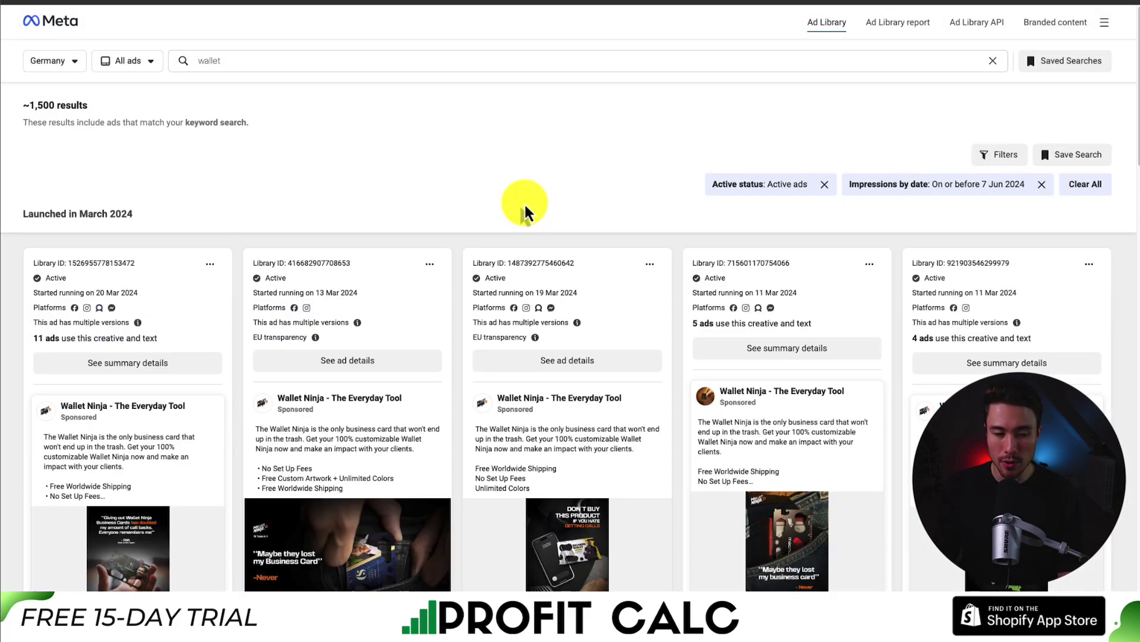
pyautogui.scroll(-1, 522, 205)
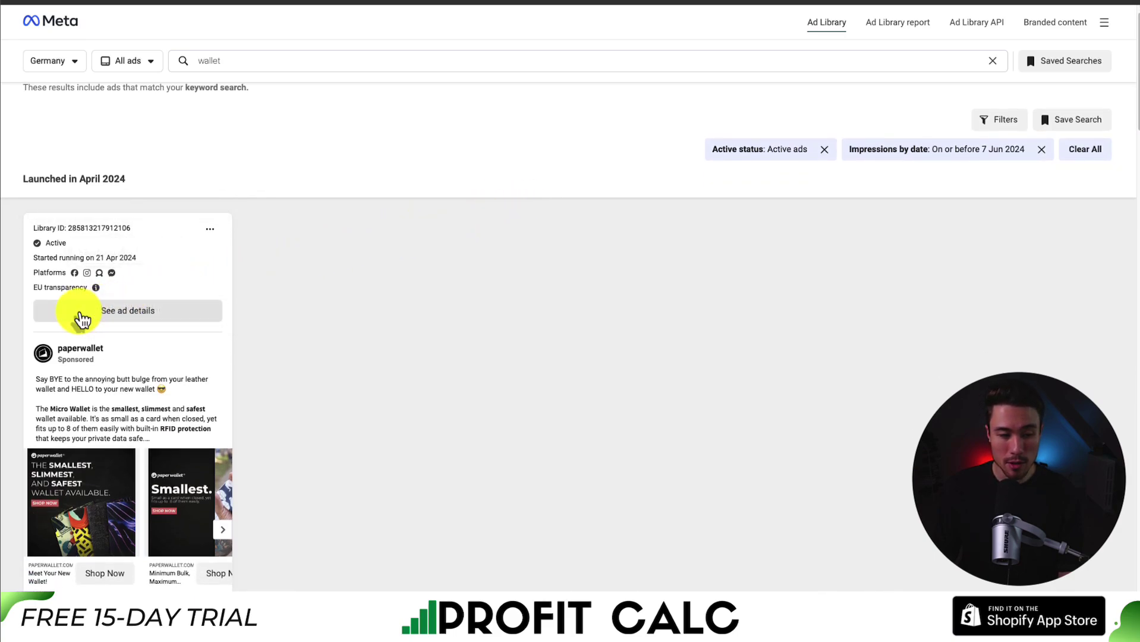
pyautogui.click(82, 320)
pyautogui.click(498, 100)
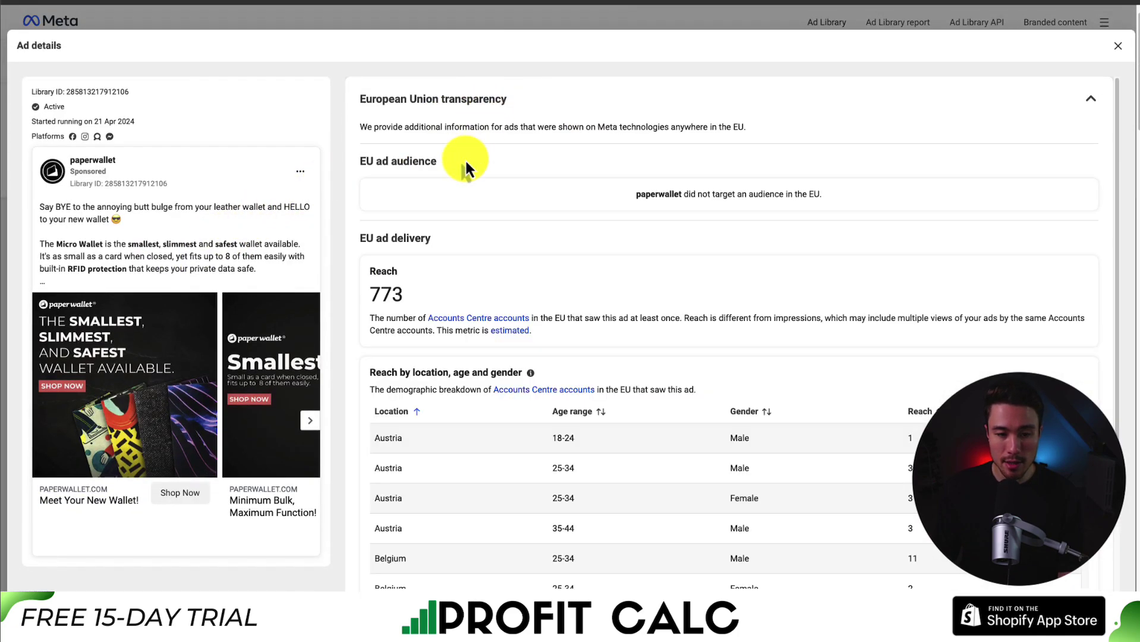
pyautogui.scroll(-1, 416, 269)
pyautogui.moveTo(416, 269); pyautogui.dragTo(368, 272)
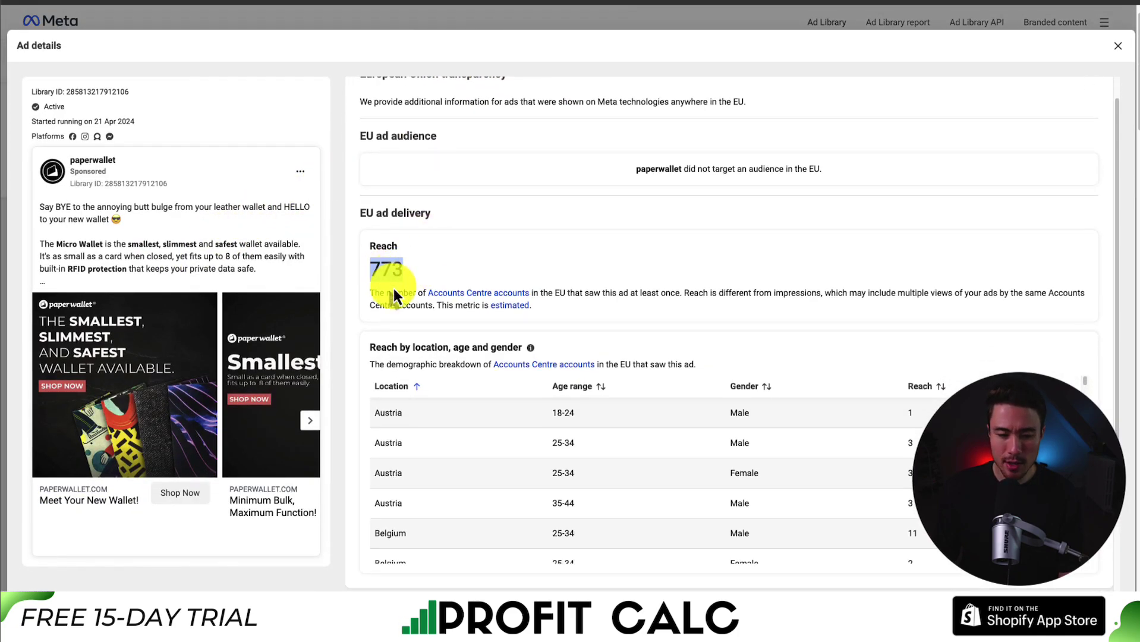
pyautogui.scroll(-10, 554, 407)
pyautogui.scroll(-5, 554, 407)
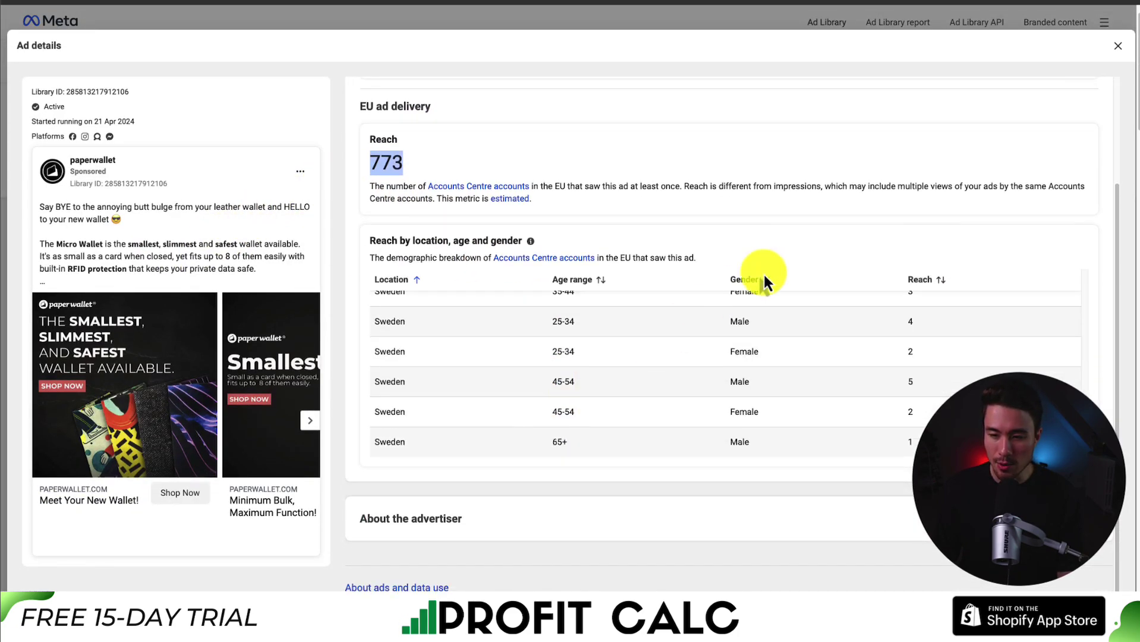
pyautogui.click(1117, 46)
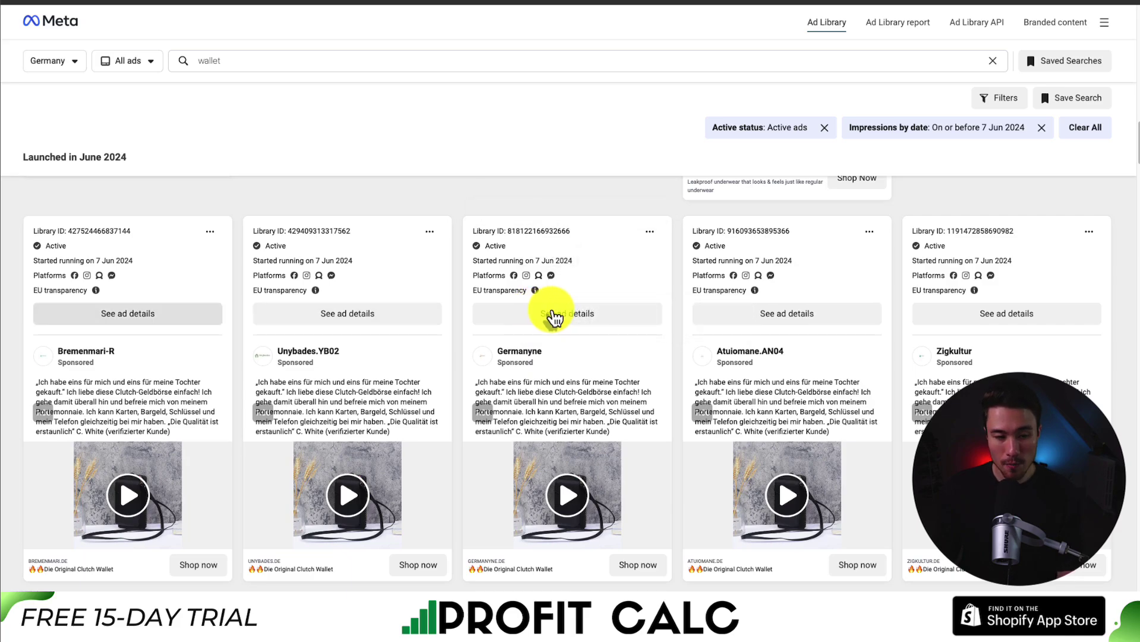
pyautogui.click(596, 315)
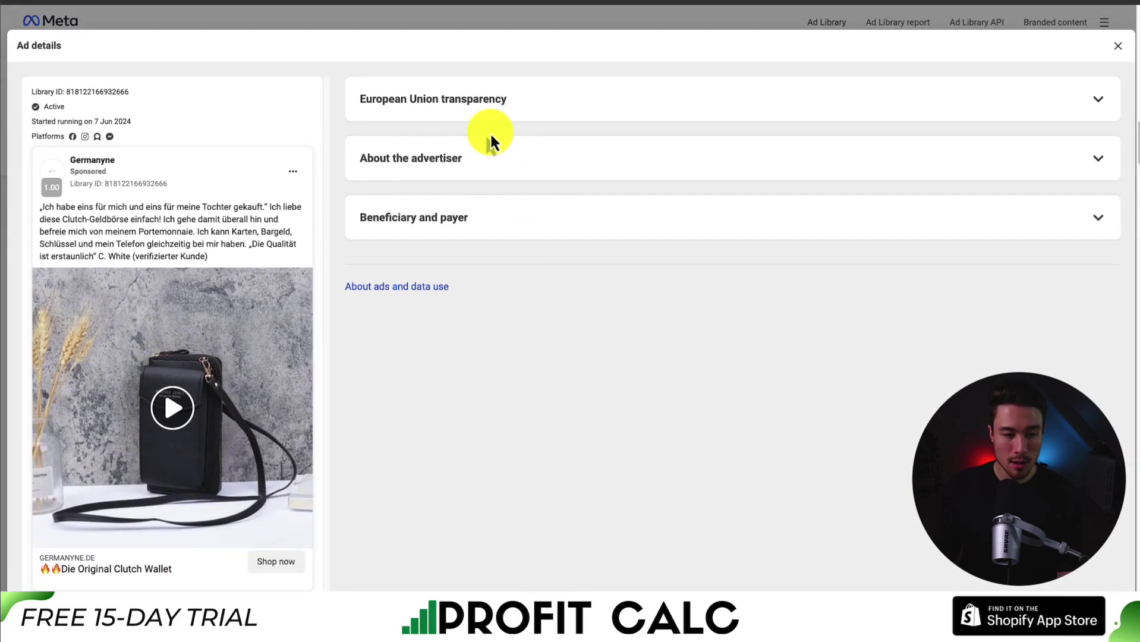
pyautogui.click(471, 105)
pyautogui.scroll(-6, 470, 300)
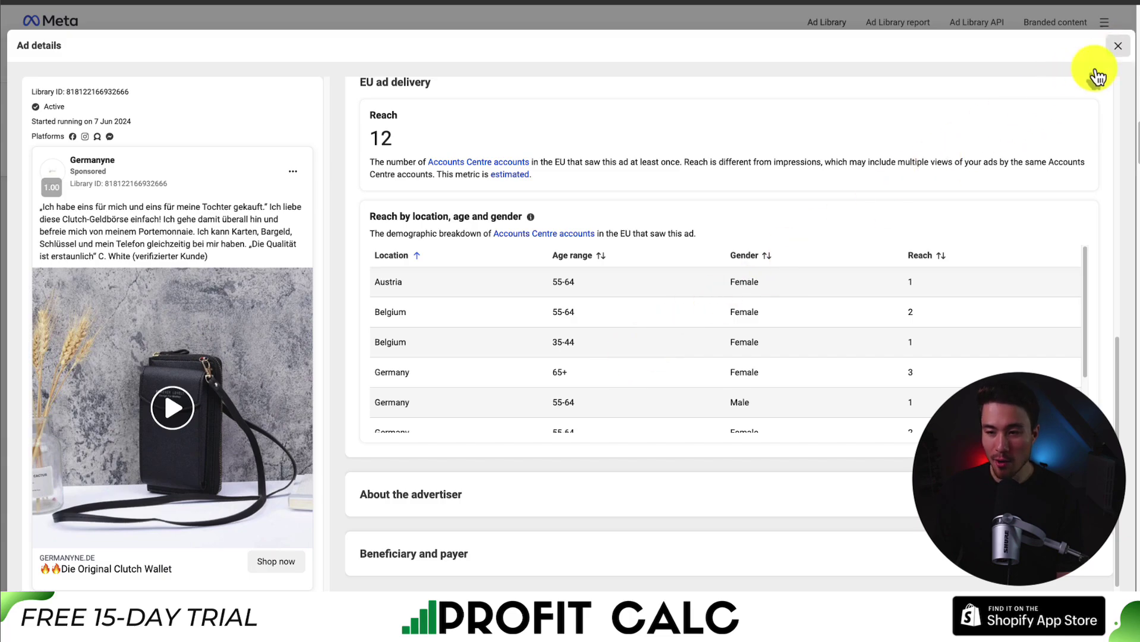
pyautogui.click(1118, 45)
pyautogui.scroll(-3, 858, 295)
# - Scroll through the German wallet ads to The Modern Carry's CODE 118 Stealth wallet ads from 1 Jun 2024
pyautogui.scroll(-10, 858, 294)
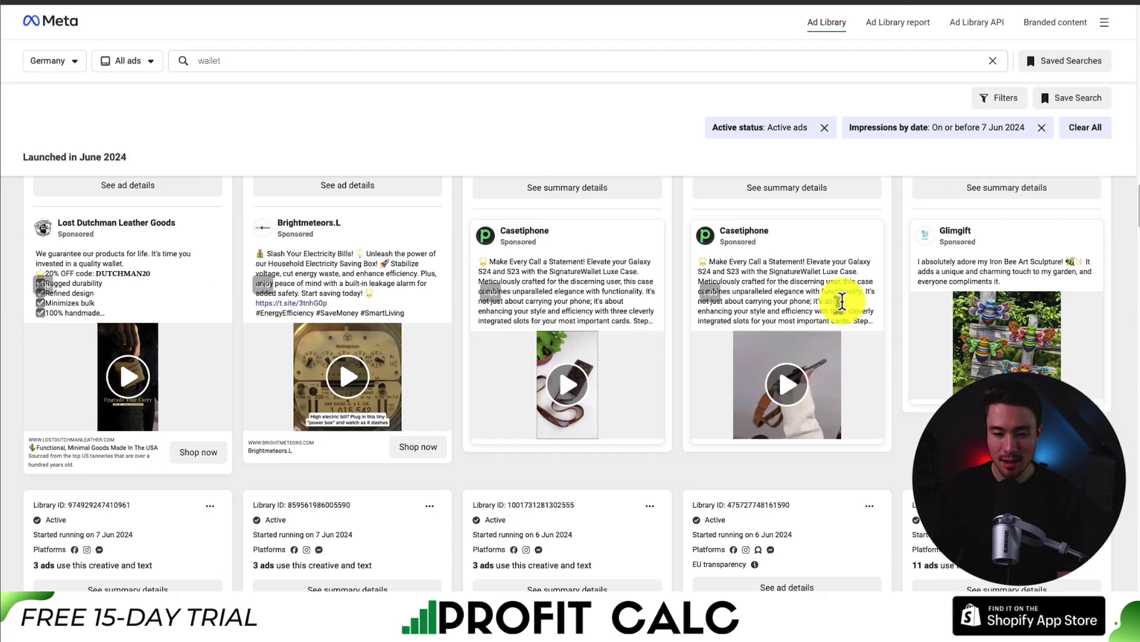
pyautogui.scroll(-6, 843, 310)
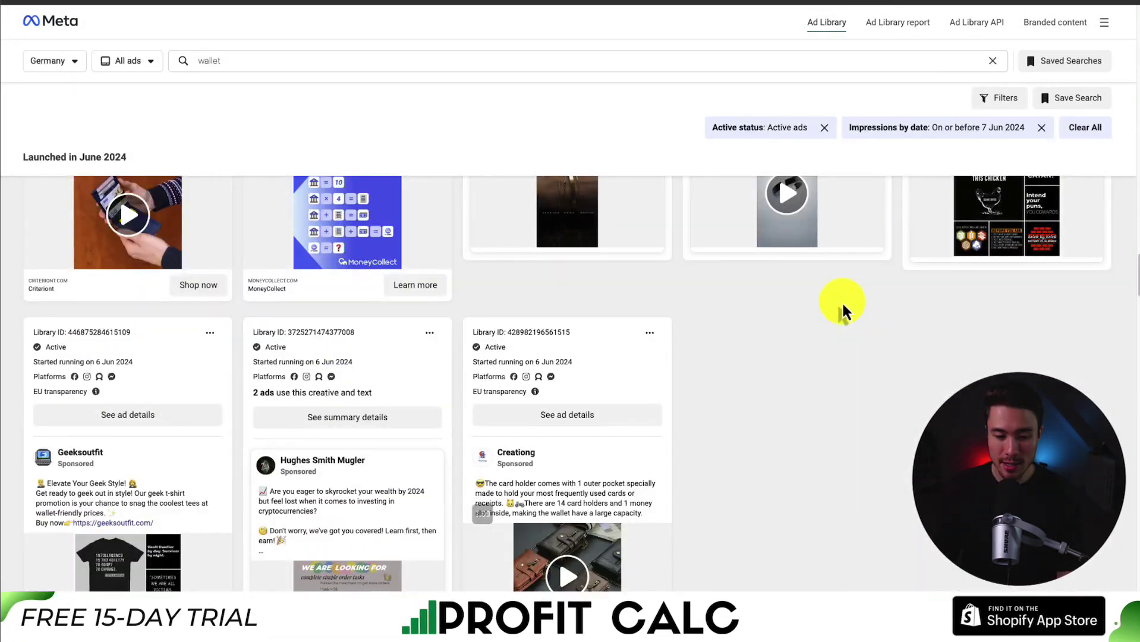
pyautogui.scroll(2, 649, 305)
pyautogui.scroll(-1, 639, 306)
pyautogui.scroll(-5, 872, 381)
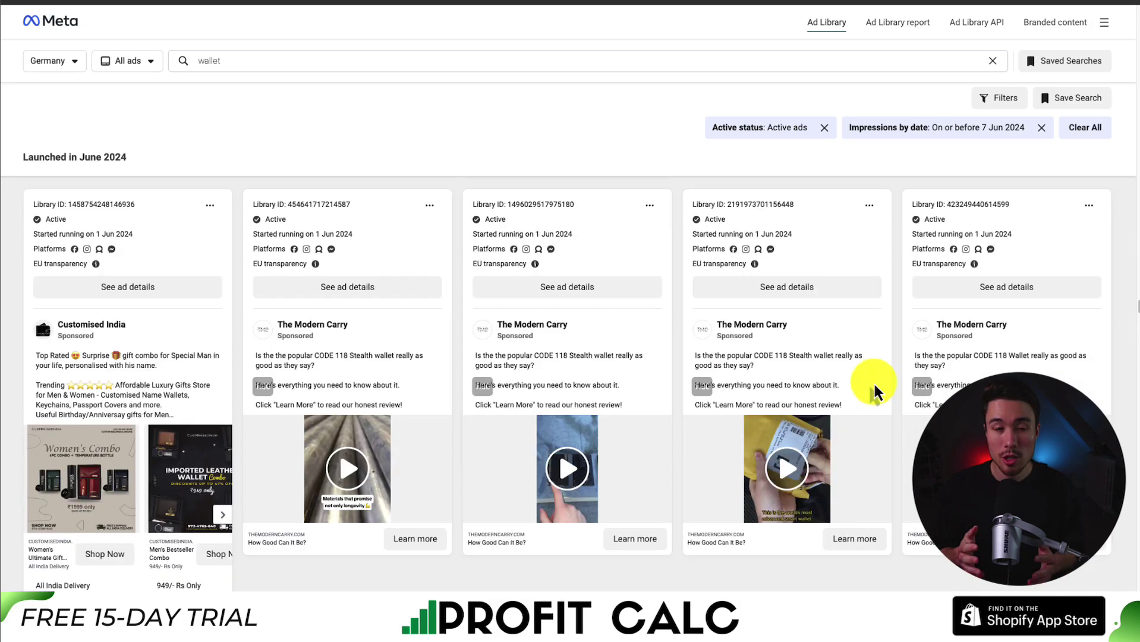